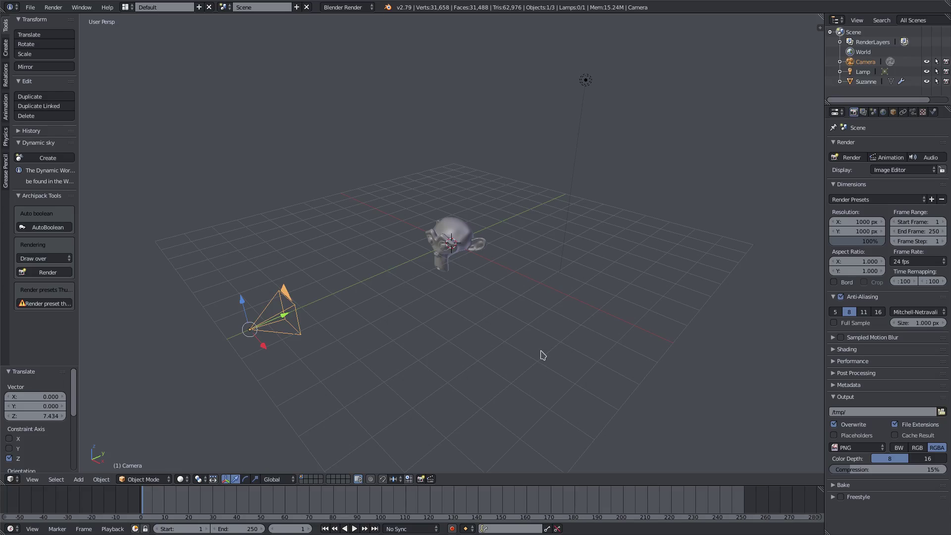
- Look through the camera, frame its view, and move the camera along its local Z by -2.533 toward the monkey head
{"action": "key", "text": "KP_0"}
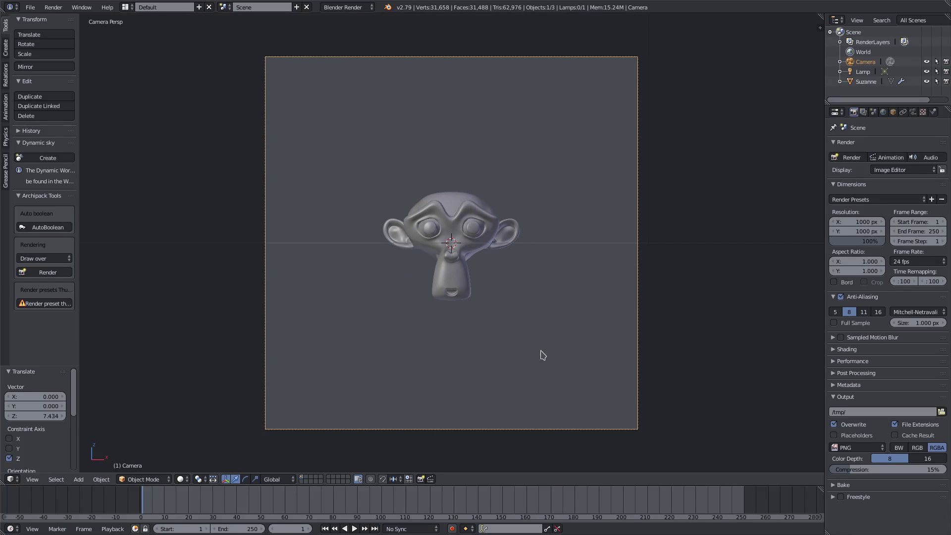
{"action": "key", "text": "Home"}
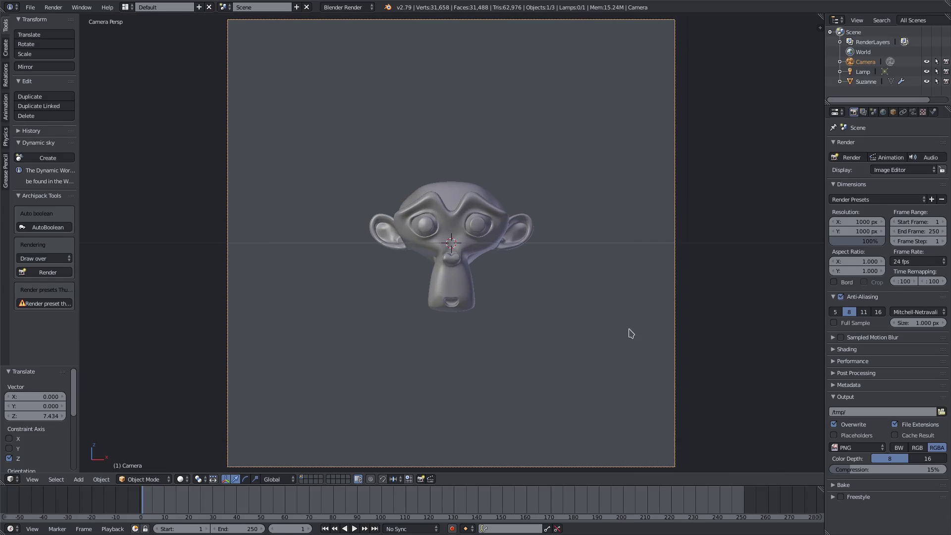
{"action": "key", "text": "g"}
{"action": "key", "text": "z"}
{"action": "key", "text": "z"}
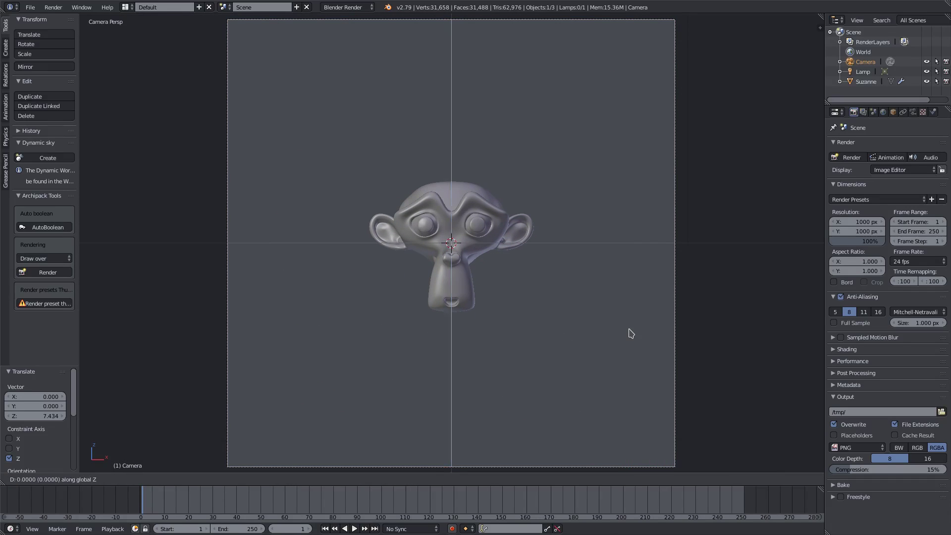
{"action": "left_click", "coordinate": [624, 267]}
{"action": "right_click", "coordinate": [471, 203]}
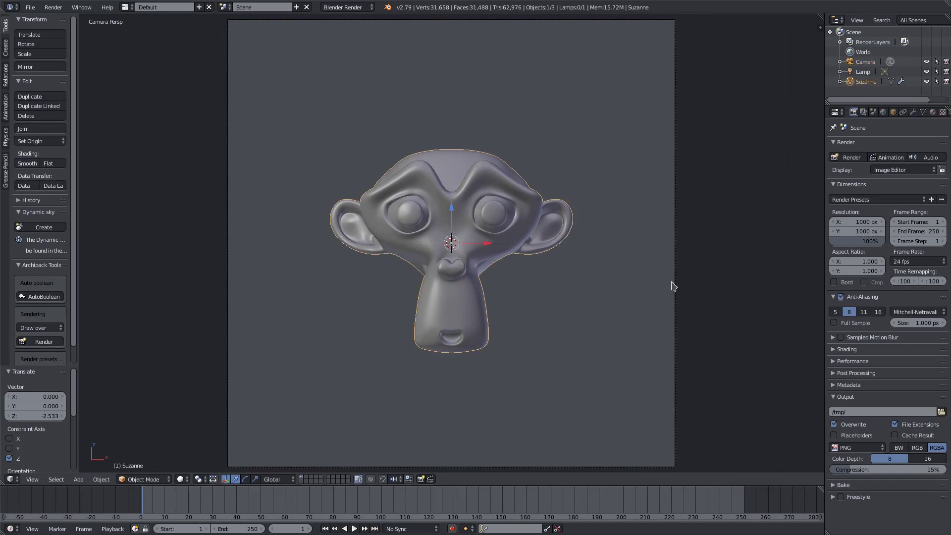
- Move the lamp closer to the monkey head, by about -0.470 in X, -1.672 in Y and -0.504 in Z
{"action": "middle_click_drag", "start_coordinate": [677, 291], "coordinate": [659, 77]}
{"action": "right_click", "coordinate": [648, 67]}
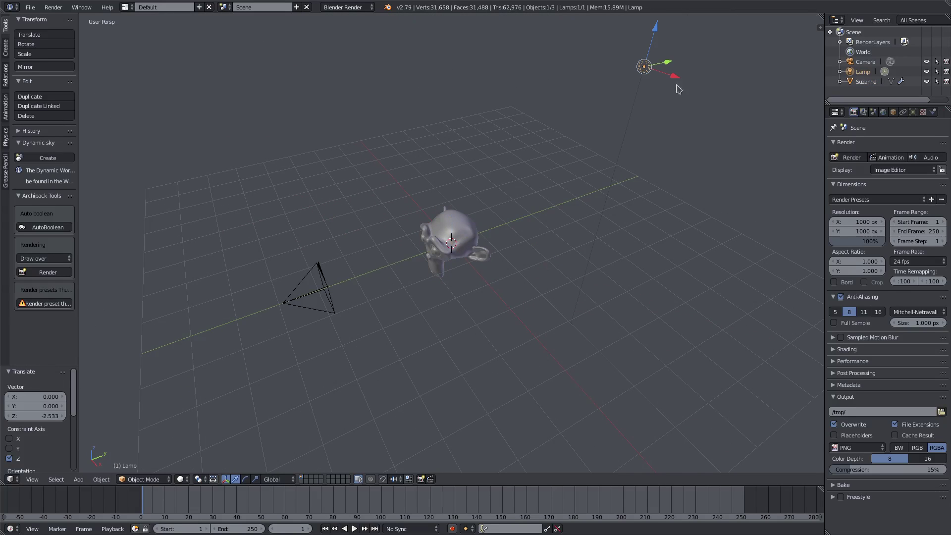
{"action": "key", "text": "g"}
{"action": "left_click", "coordinate": [580, 142]}
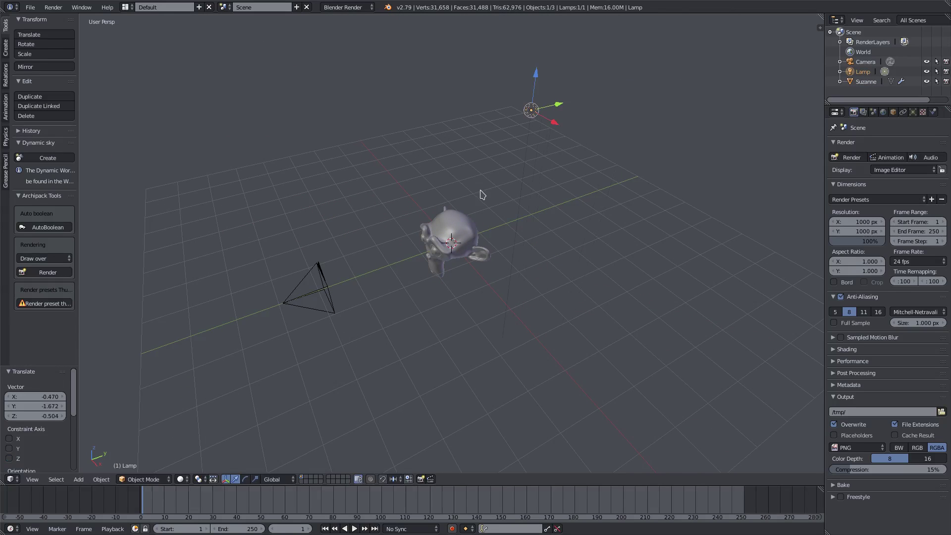
- Show the camera view with Rendered shading and switch the render engine to Cycles Render
{"action": "key", "text": "KP_0"}
{"action": "left_click", "coordinate": [181, 479]}
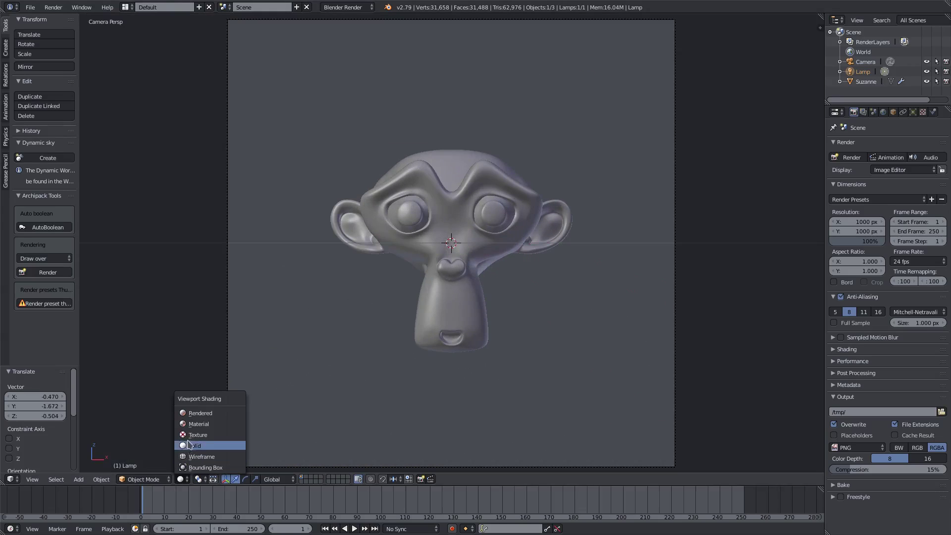
{"action": "left_click", "coordinate": [196, 416]}
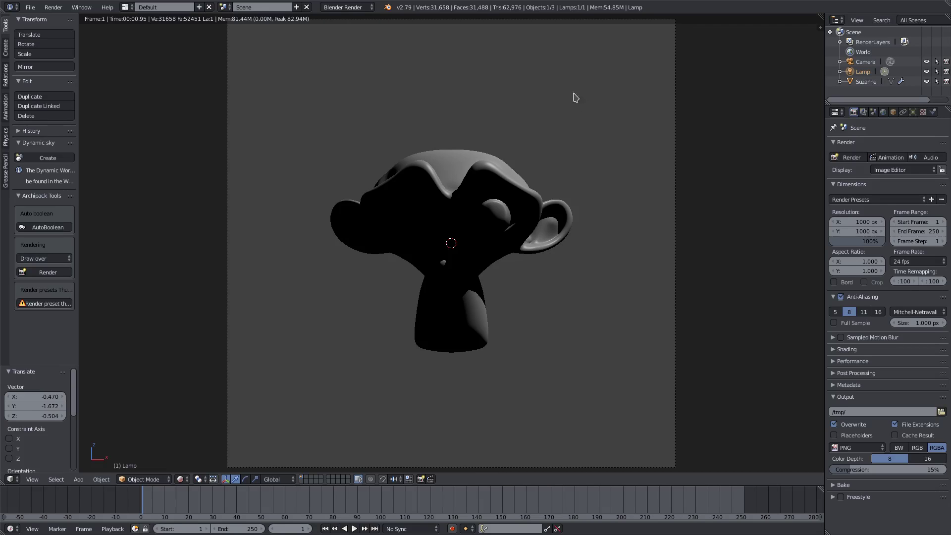
{"action": "left_click", "coordinate": [346, 7]}
{"action": "left_click", "coordinate": [356, 42]}
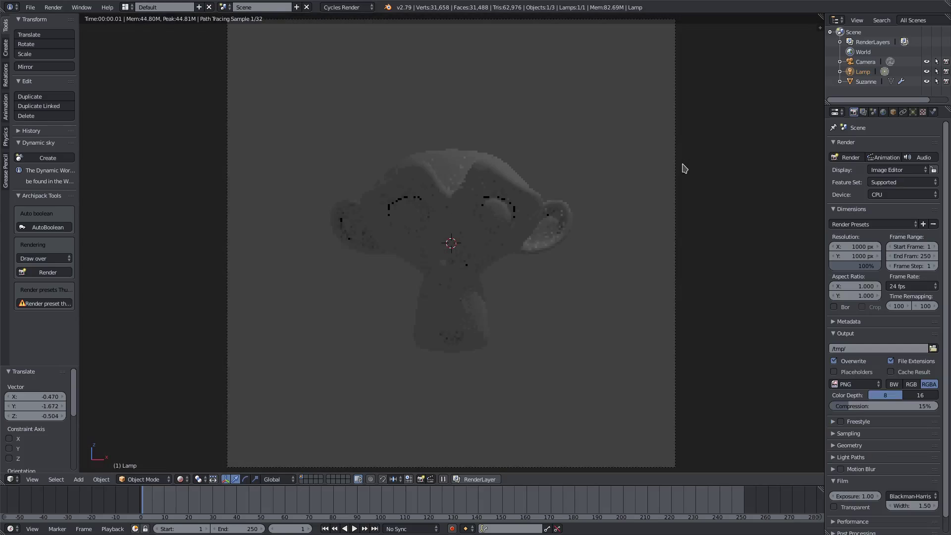
- Enable border rendering in the render dimensions and widen the properties area
{"action": "left_click", "coordinate": [883, 112]}
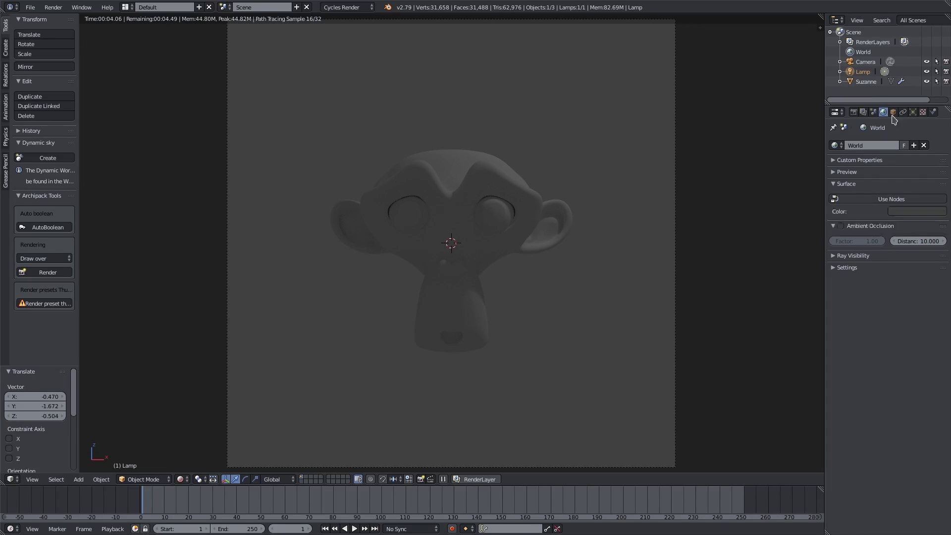
{"action": "left_click", "coordinate": [853, 112]}
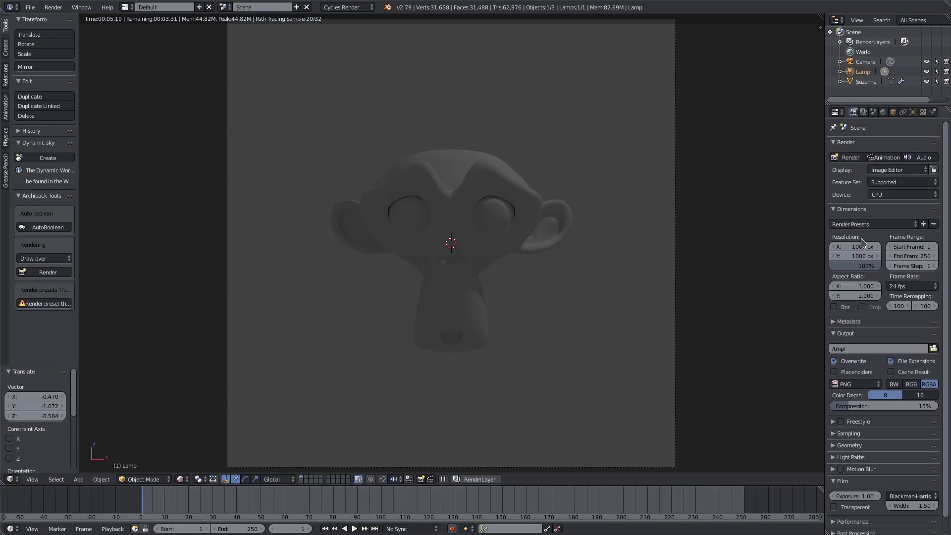
{"action": "left_click", "coordinate": [834, 308]}
{"action": "left_click_drag", "start_coordinate": [822, 307], "coordinate": [779, 307]}
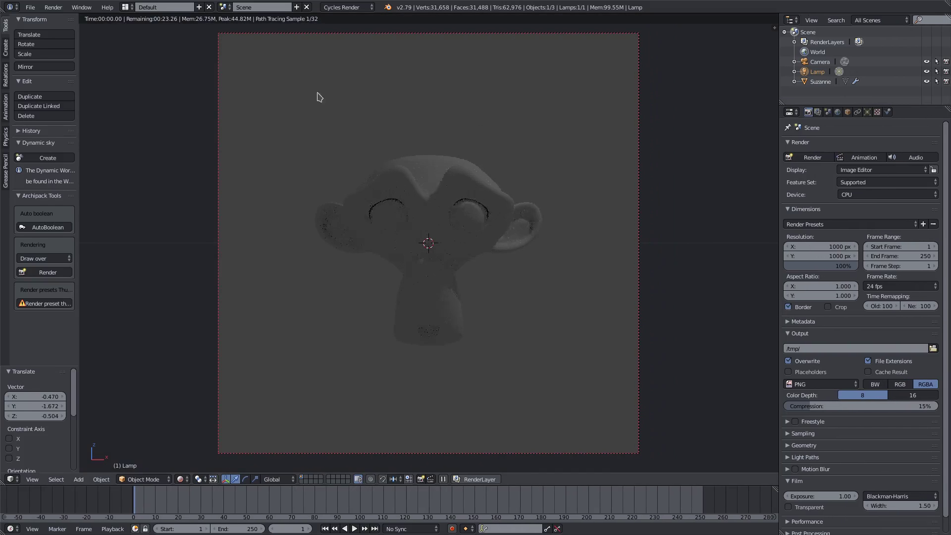
- Enable nodes for the world surface and set its background color to black
{"action": "left_click", "coordinate": [838, 112]}
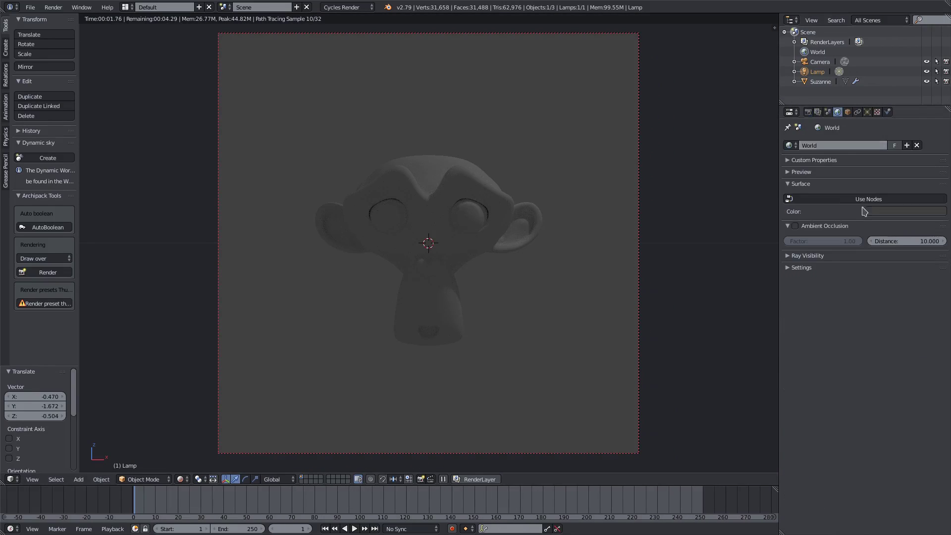
{"action": "left_click", "coordinate": [901, 200]}
{"action": "left_click", "coordinate": [892, 216]}
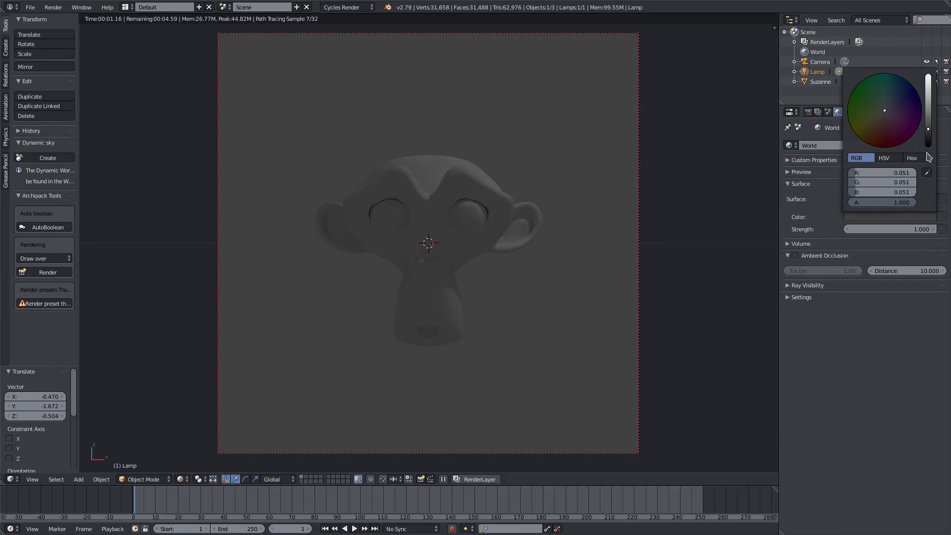
{"action": "left_click", "coordinate": [928, 146]}
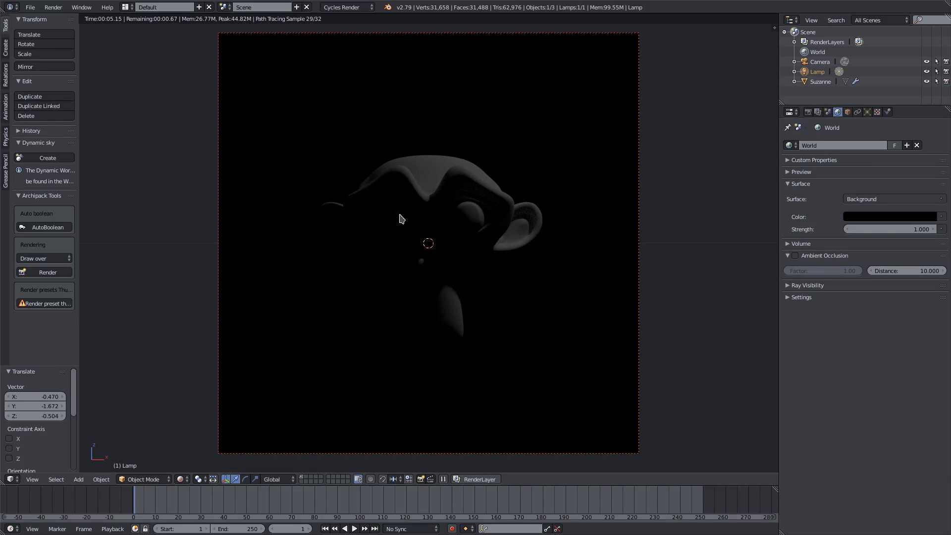
{"action": "left_click", "coordinate": [726, 449]}
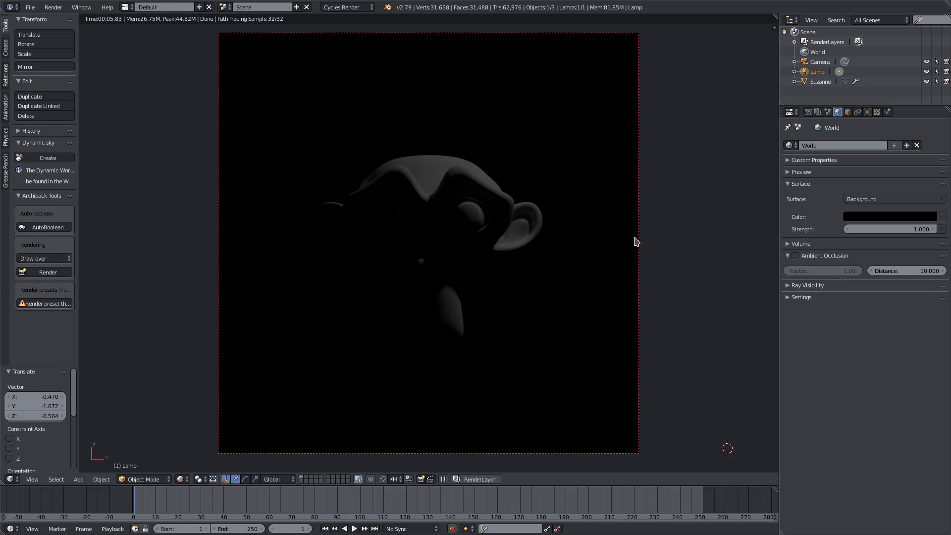
- Move the lamp near the camera frame's upper corner, by about -1.401 in X and -3.674 in Z
{"action": "left_click", "coordinate": [179, 479]}
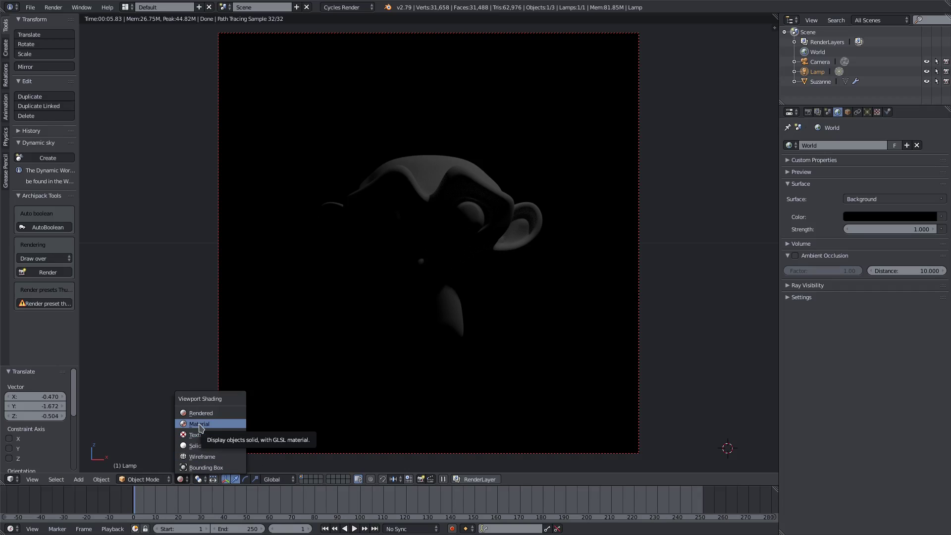
{"action": "scroll", "coordinate": [683, 134], "scroll_direction": "down", "scroll_amount": 4}
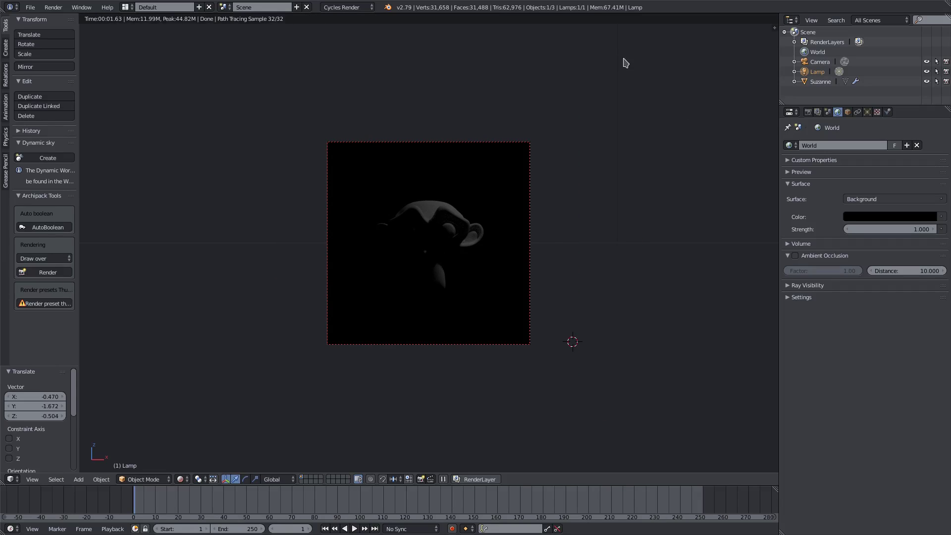
{"action": "key", "text": "g"}
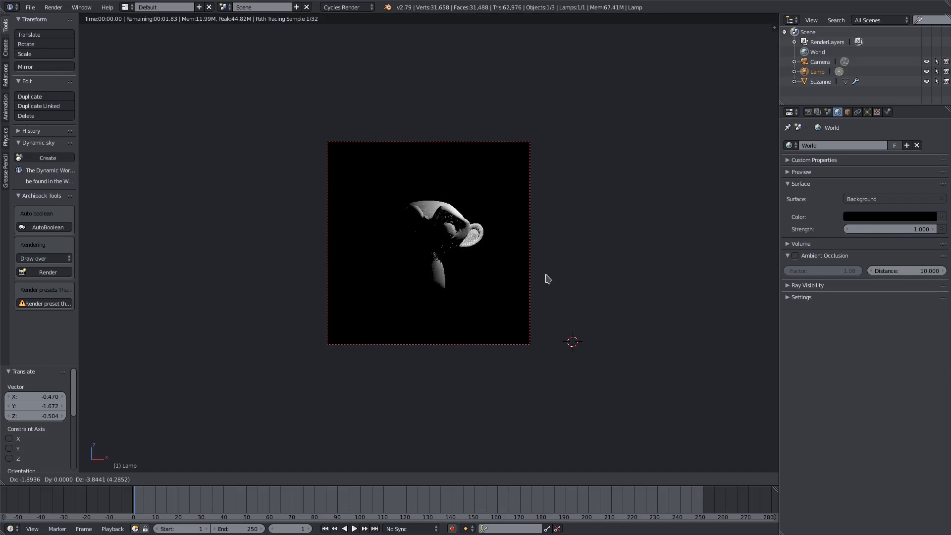
{"action": "left_click", "coordinate": [570, 270]}
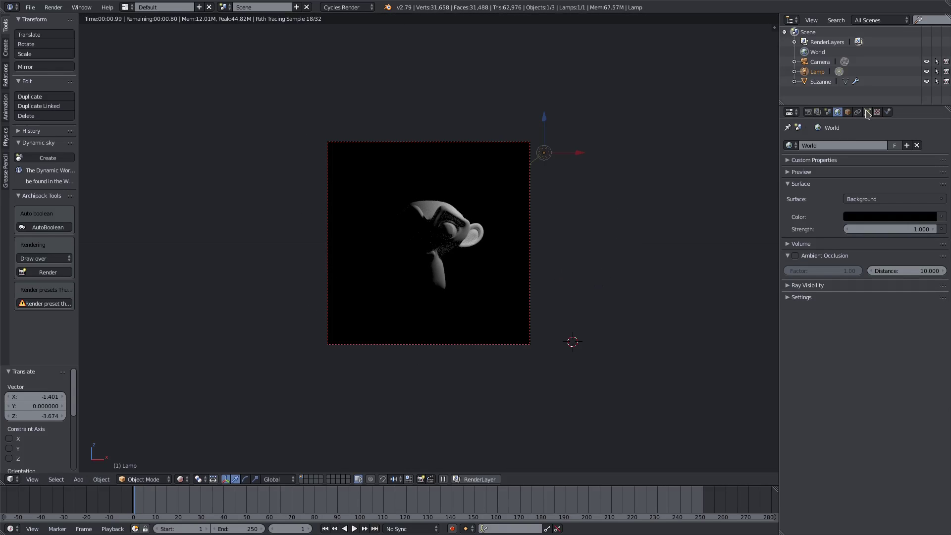
- Change the lamp's type to Sun, trying Point for comparison
{"action": "left_click", "coordinate": [867, 113]}
{"action": "scroll", "coordinate": [734, 230], "scroll_direction": "up", "scroll_amount": 2}
{"action": "left_click", "coordinate": [832, 199]}
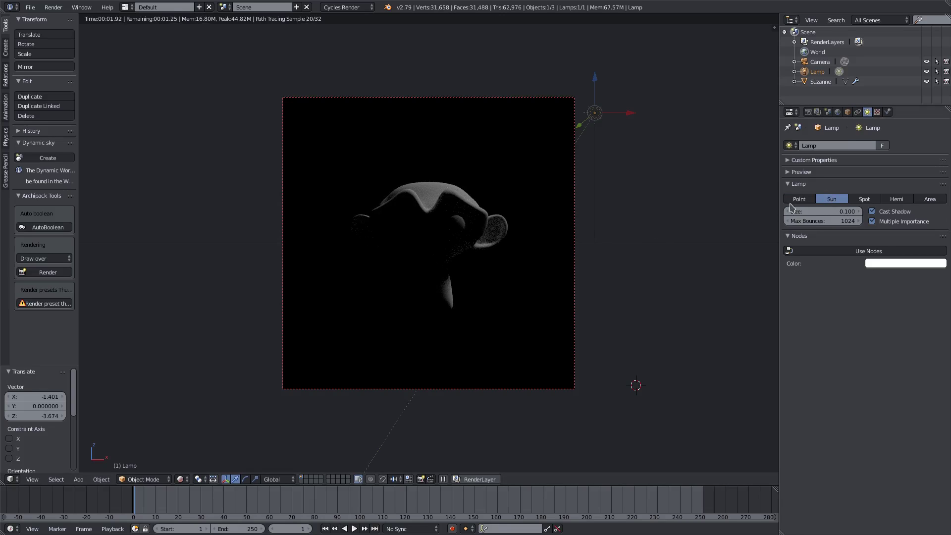
{"action": "left_click", "coordinate": [799, 199]}
{"action": "left_click", "coordinate": [832, 199]}
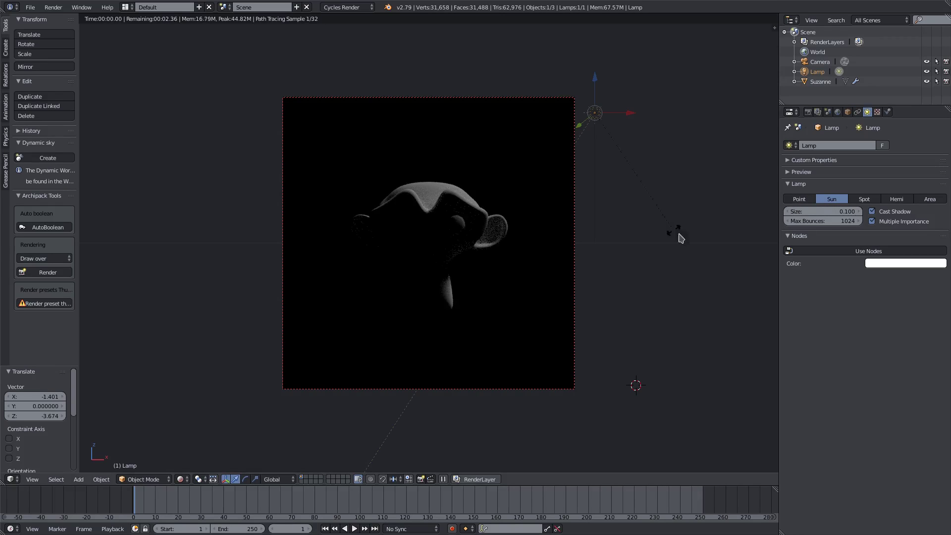
- Rotate the sun lamp in the camera view by about -391°
{"action": "key", "text": "r"}
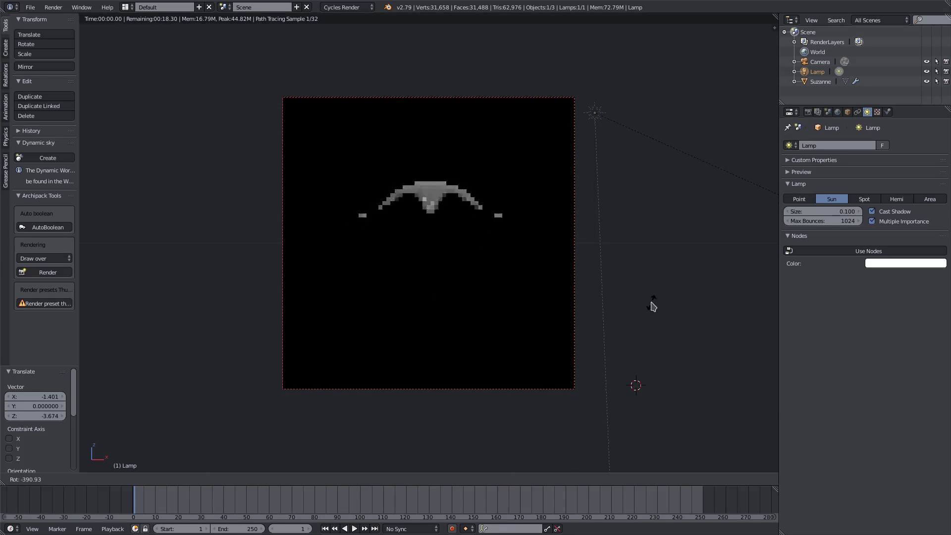
{"action": "left_click", "coordinate": [636, 303]}
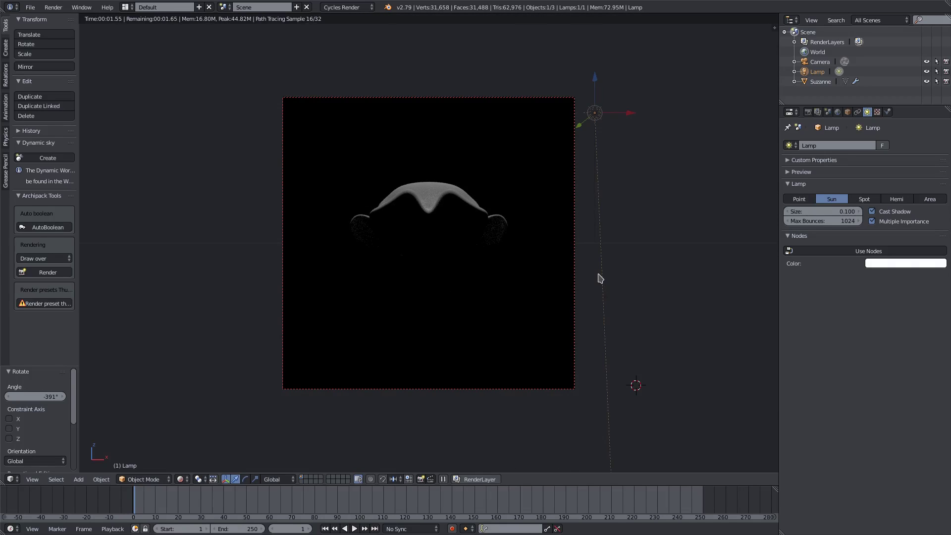
- Delete the lamp from the scene
{"action": "scroll", "coordinate": [600, 278], "scroll_direction": "up", "scroll_amount": 2}
{"action": "scroll", "coordinate": [597, 274], "scroll_direction": "down", "scroll_amount": 1}
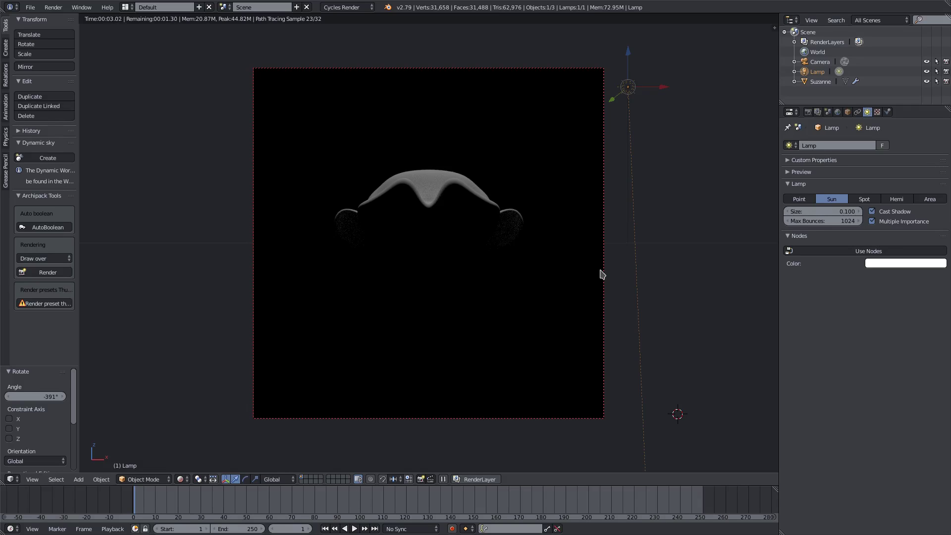
{"action": "key", "text": "x"}
{"action": "left_click", "coordinate": [591, 208]}
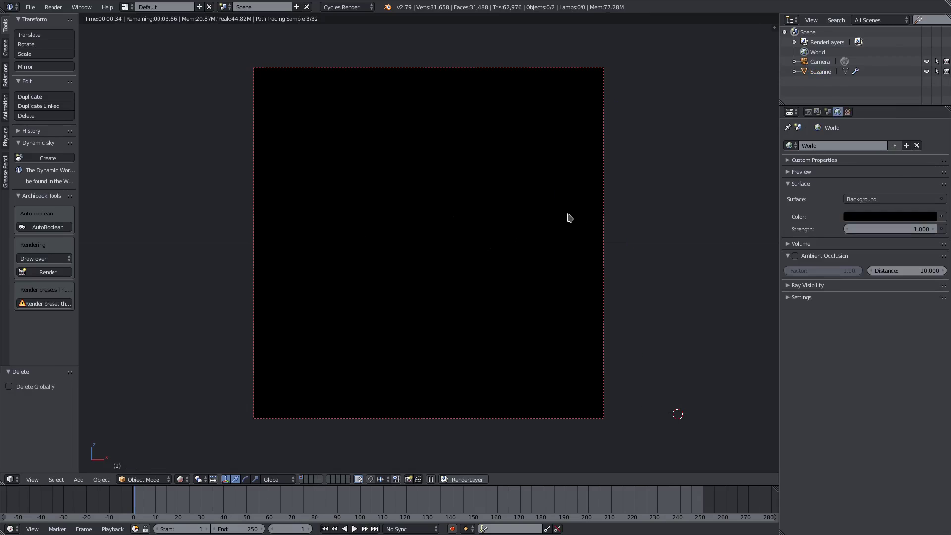
- Leave the camera view and set the viewport shading to Solid
{"action": "key", "text": "KP_0"}
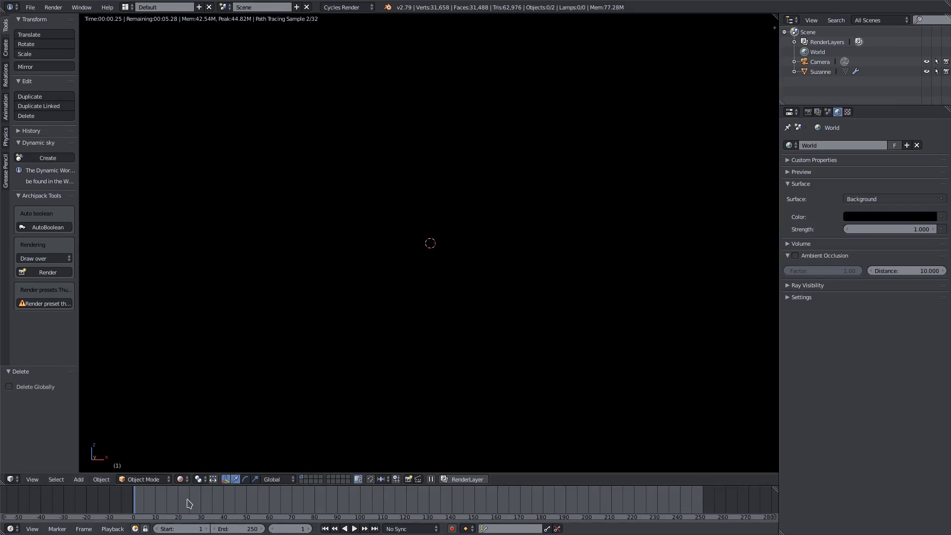
{"action": "left_click", "coordinate": [181, 479]}
{"action": "left_click", "coordinate": [195, 445]}
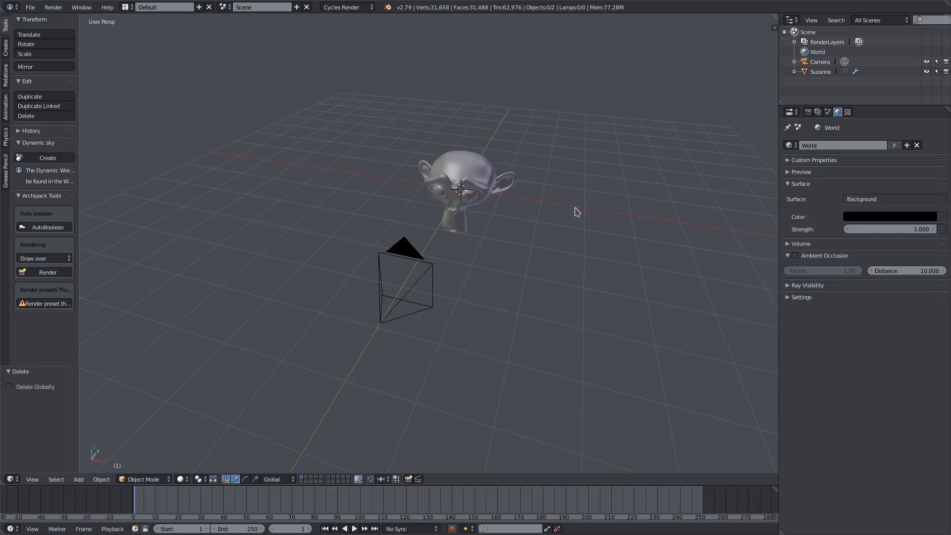
- Add a plane at the scene origin and scale it up uniformly by about 3.412
{"action": "middle_click_drag", "start_coordinate": [617, 145], "coordinate": [551, 214], "text": "shift"}
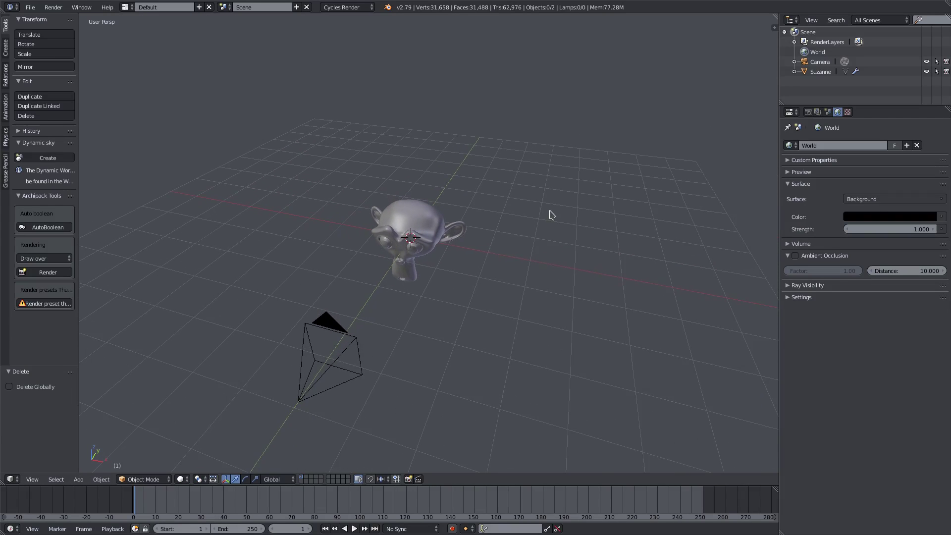
{"action": "key", "text": "shift+a"}
{"action": "mouse_move", "coordinate": [551, 215]}
{"action": "left_click", "coordinate": [600, 216]}
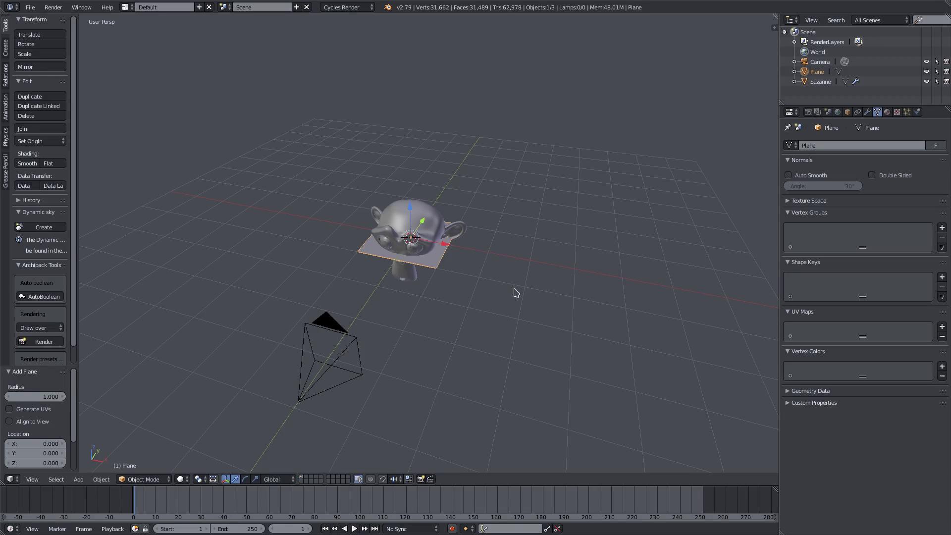
{"action": "key", "text": "s"}
{"action": "left_click", "coordinate": [111, 299]}
{"action": "middle_click_drag", "start_coordinate": [361, 296], "coordinate": [521, 292]}
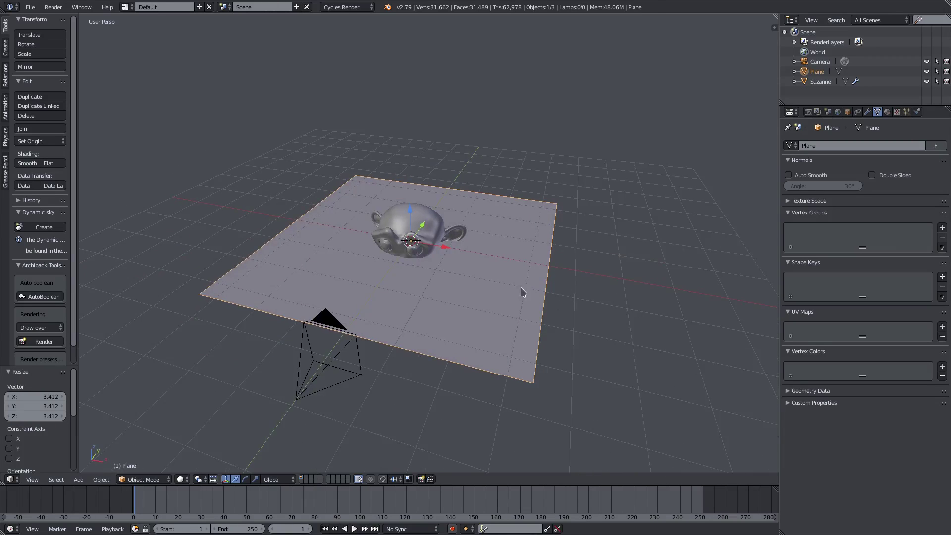
- Assign the existing material named Material to the plane and enable its nodes
{"action": "left_click", "coordinate": [887, 112]}
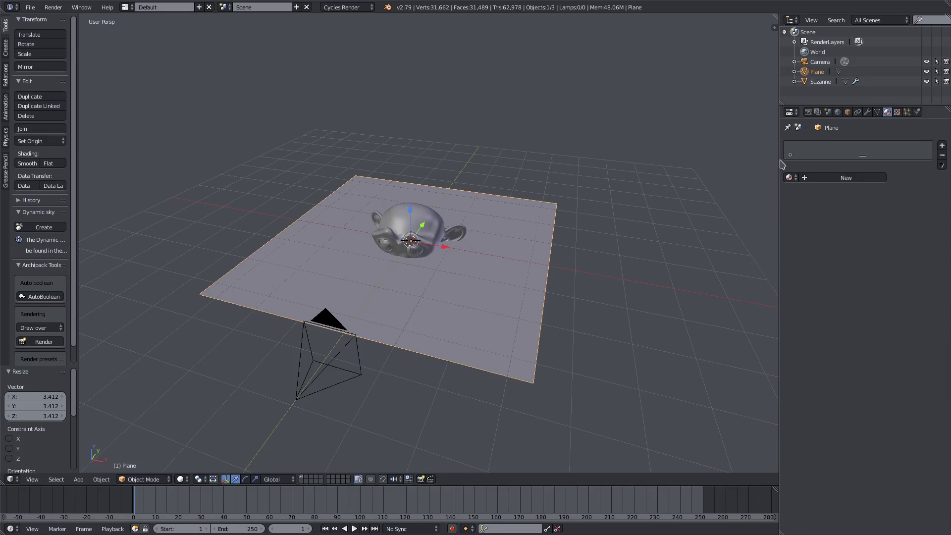
{"action": "left_click_drag", "start_coordinate": [780, 165], "coordinate": [743, 164]}
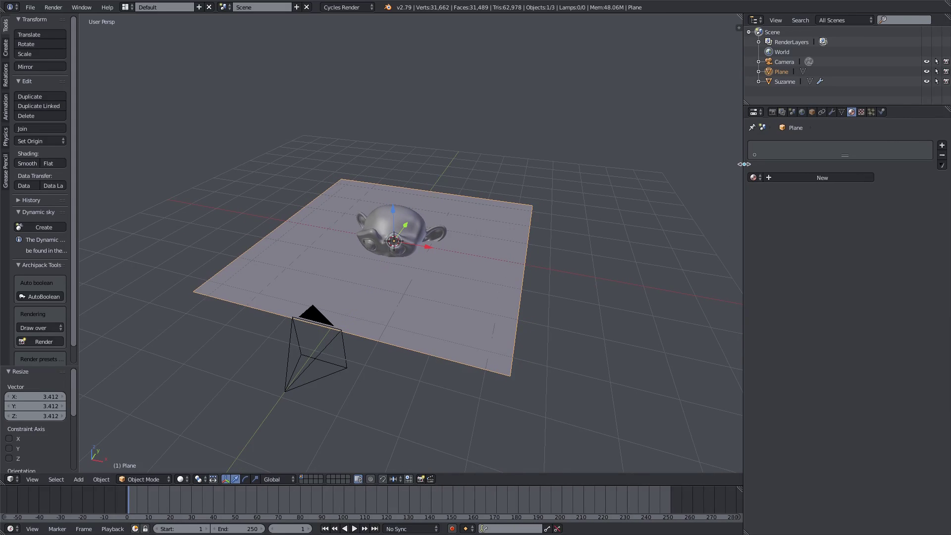
{"action": "left_click", "coordinate": [755, 178]}
{"action": "left_click", "coordinate": [764, 193]}
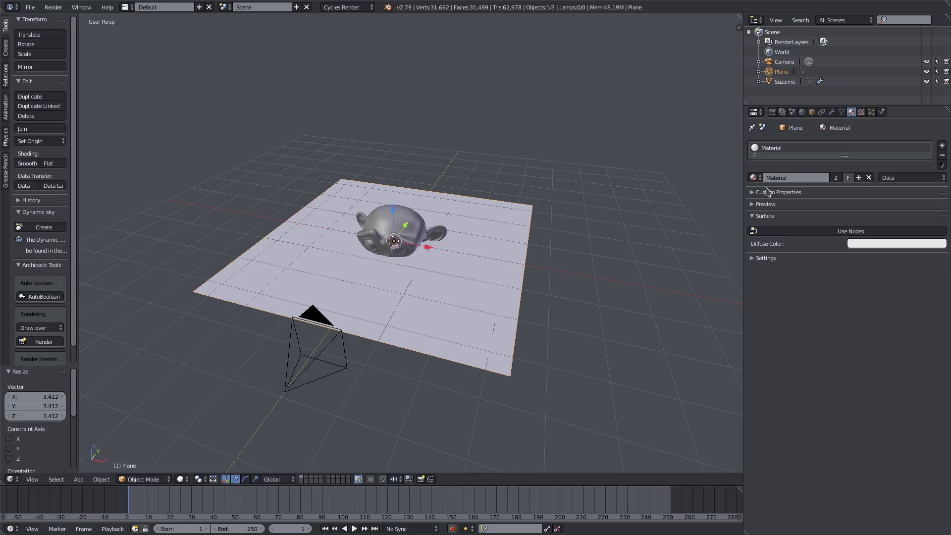
{"action": "left_click", "coordinate": [847, 231]}
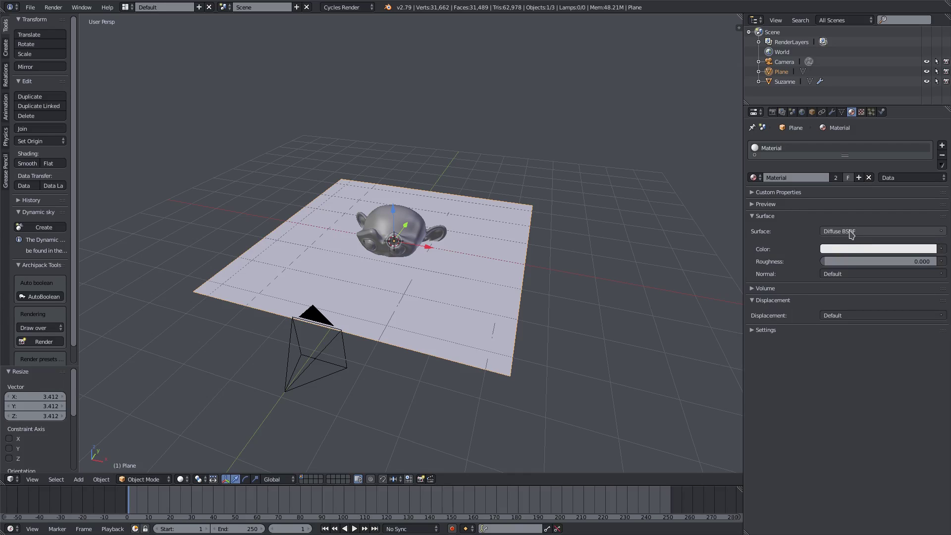
- Change the plane's surface shader to Emission and brighten its colour to pure white
{"action": "left_click", "coordinate": [851, 231]}
{"action": "left_click", "coordinate": [840, 310]}
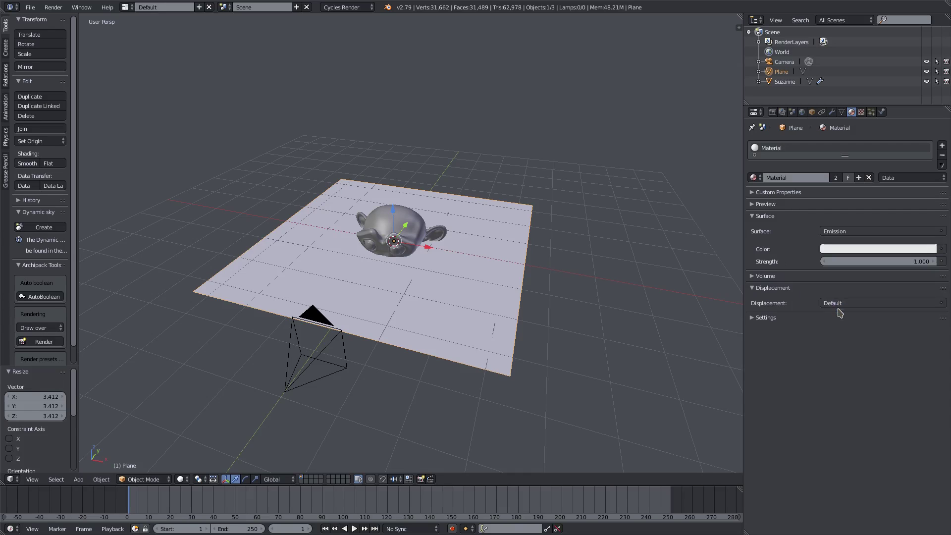
{"action": "left_click", "coordinate": [848, 248]}
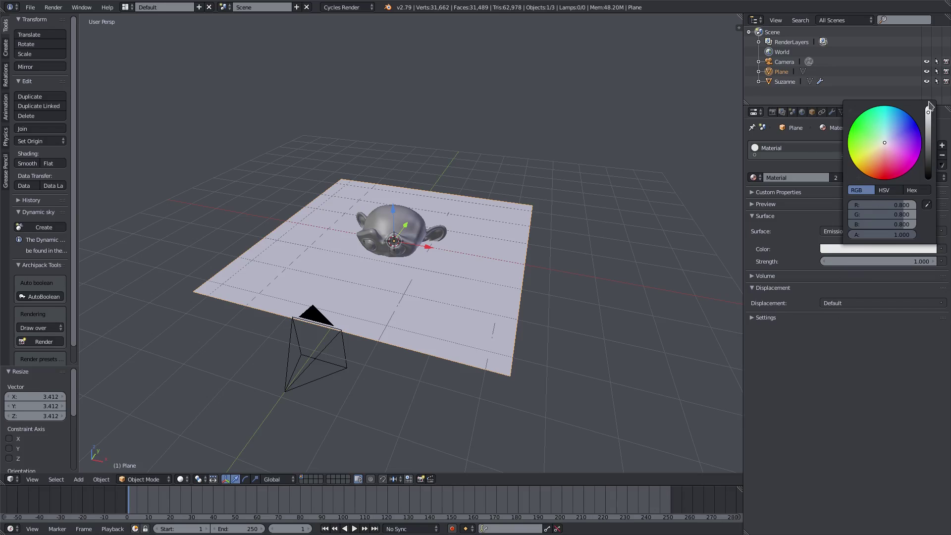
{"action": "left_click_drag", "start_coordinate": [929, 129], "coordinate": [928, 109]}
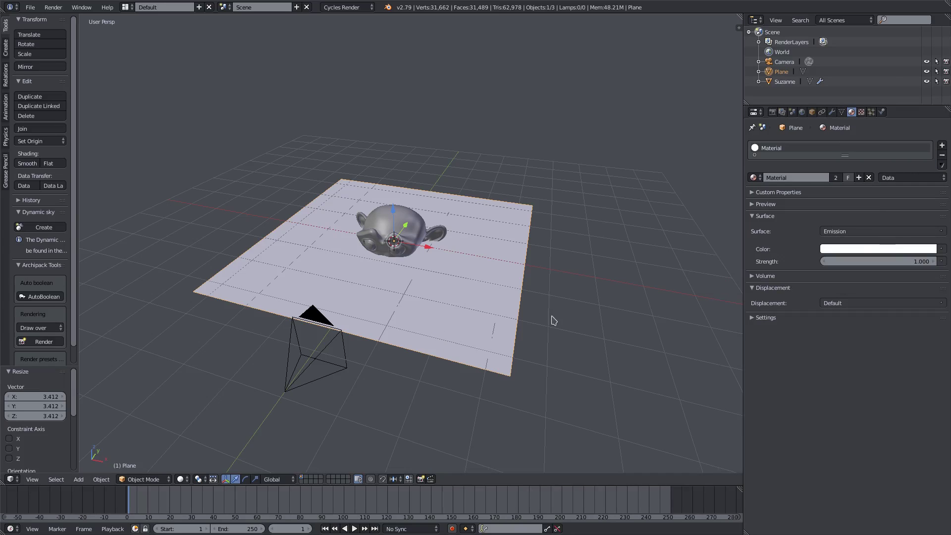
- Stand the plane upright with a free trackball rotation and move it beside the monkey head by about X -2.345, Y 0.280, Z 1.066
{"action": "key", "text": "r"}
{"action": "key", "text": "r"}
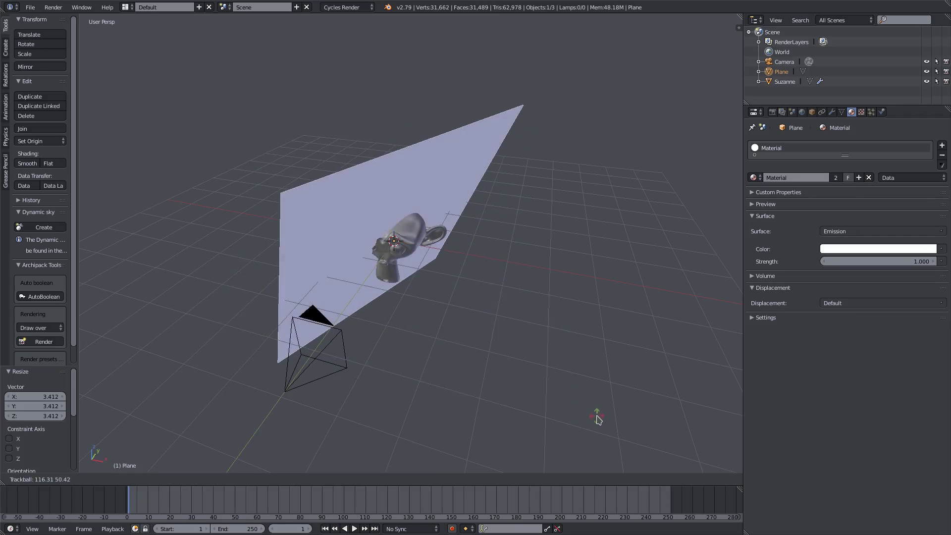
{"action": "left_click", "coordinate": [590, 410]}
{"action": "middle_click_drag", "start_coordinate": [511, 356], "coordinate": [456, 269]}
{"action": "key", "text": "g"}
{"action": "left_click", "coordinate": [454, 281]}
- Preview the plane's lighting in Rendered shading through the camera and switch the viewport to Material shading
{"action": "key", "text": "KP_0"}
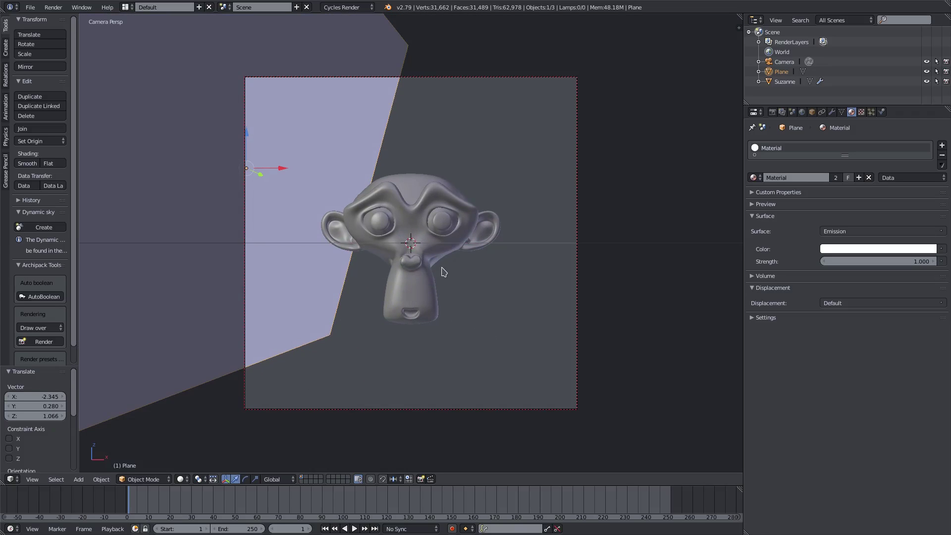
{"action": "left_click", "coordinate": [181, 479]}
{"action": "left_click", "coordinate": [200, 412]}
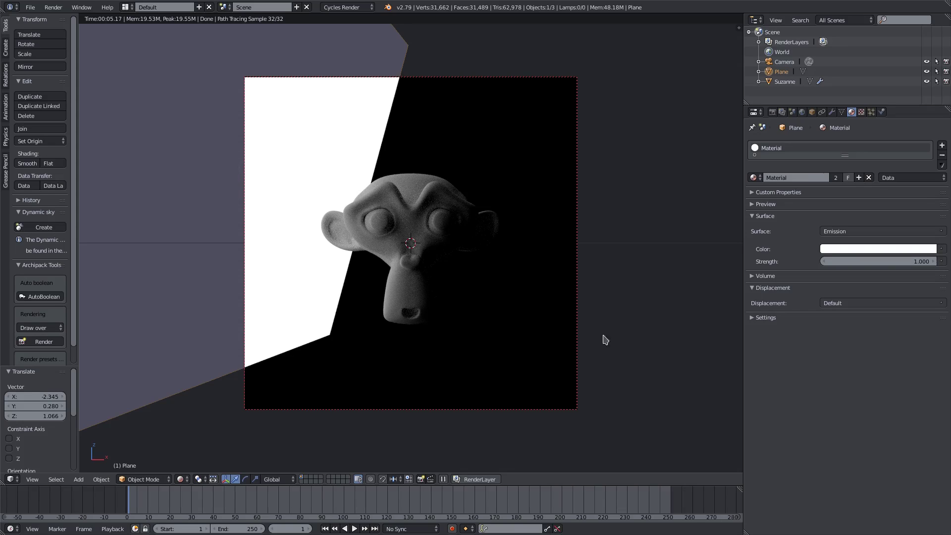
{"action": "left_click", "coordinate": [181, 479]}
{"action": "left_click", "coordinate": [198, 424]}
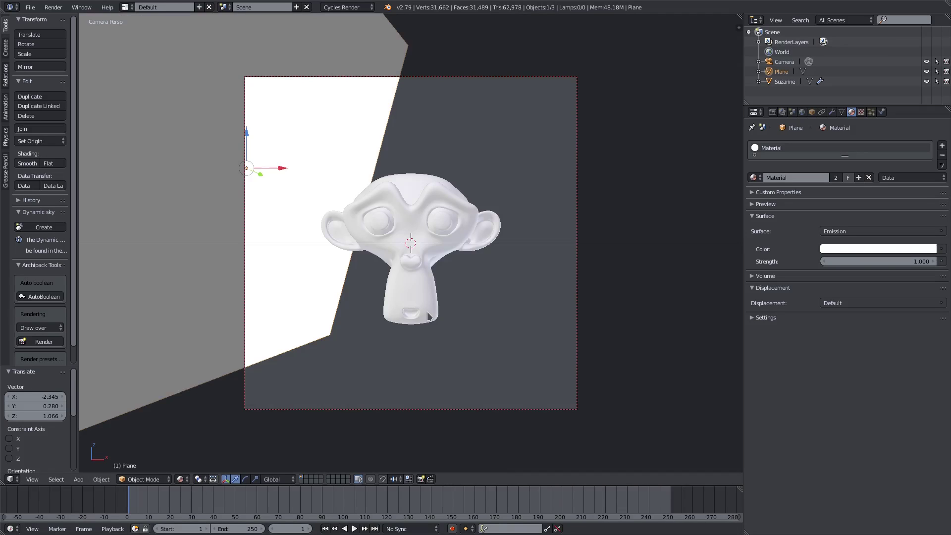
- Add a Sun lamp at the scene origin and trackball-rotate it by about -36.1° and 249°
{"action": "key", "text": "shift+a"}
{"action": "mouse_move", "coordinate": [406, 312]}
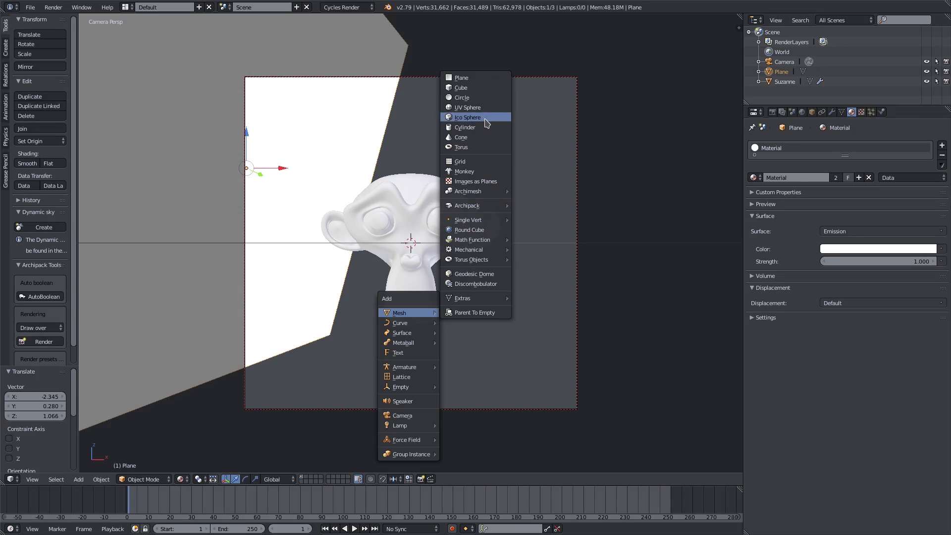
{"action": "mouse_move", "coordinate": [401, 425]}
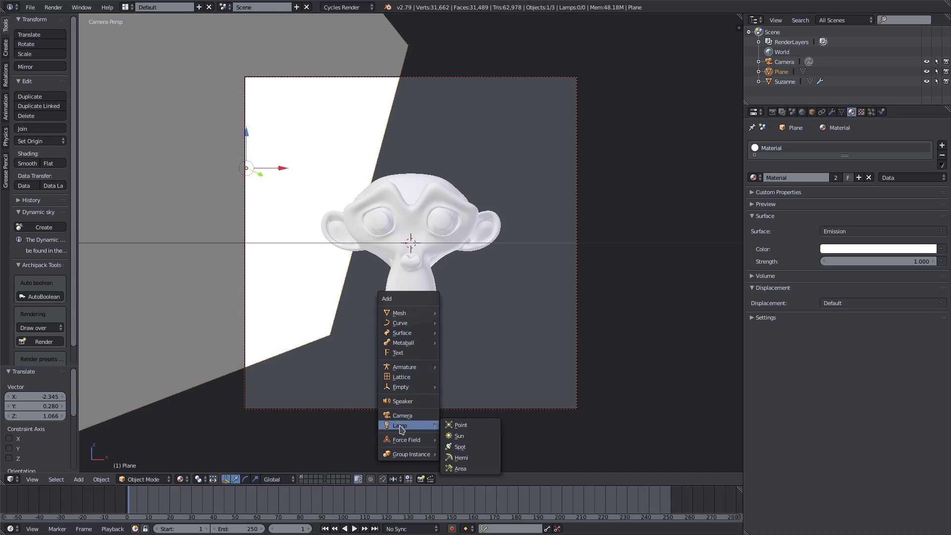
{"action": "left_click", "coordinate": [486, 435]}
{"action": "middle_click_drag", "start_coordinate": [448, 338], "coordinate": [552, 322]}
{"action": "scroll", "coordinate": [459, 298], "scroll_direction": "down", "scroll_amount": 5}
{"action": "key", "text": "r"}
{"action": "key", "text": "r"}
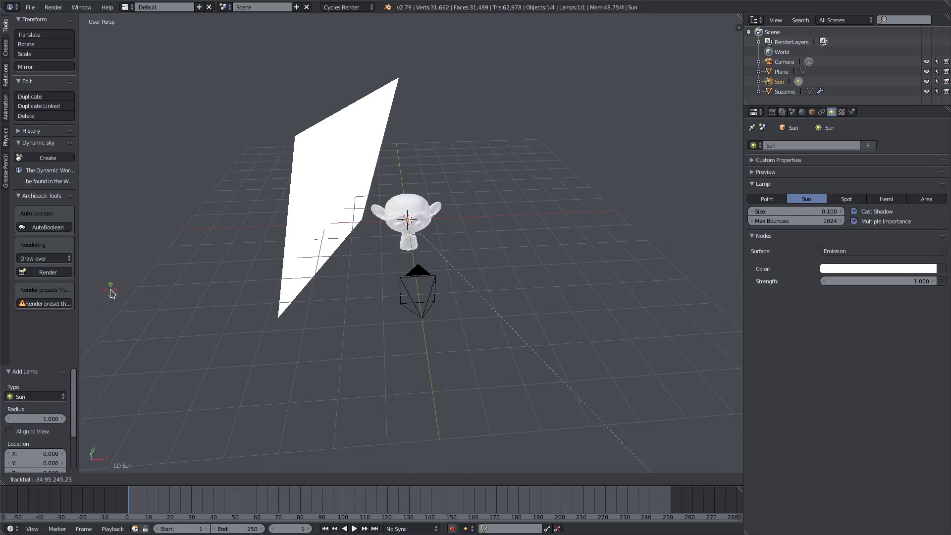
{"action": "left_click", "coordinate": [109, 286]}
- Change the lamp type to Point and move the lamp by about X -1.809, Y 1.010, Z 0.297
{"action": "left_click", "coordinate": [767, 199]}
{"action": "middle_click_drag", "start_coordinate": [531, 245], "coordinate": [386, 276]}
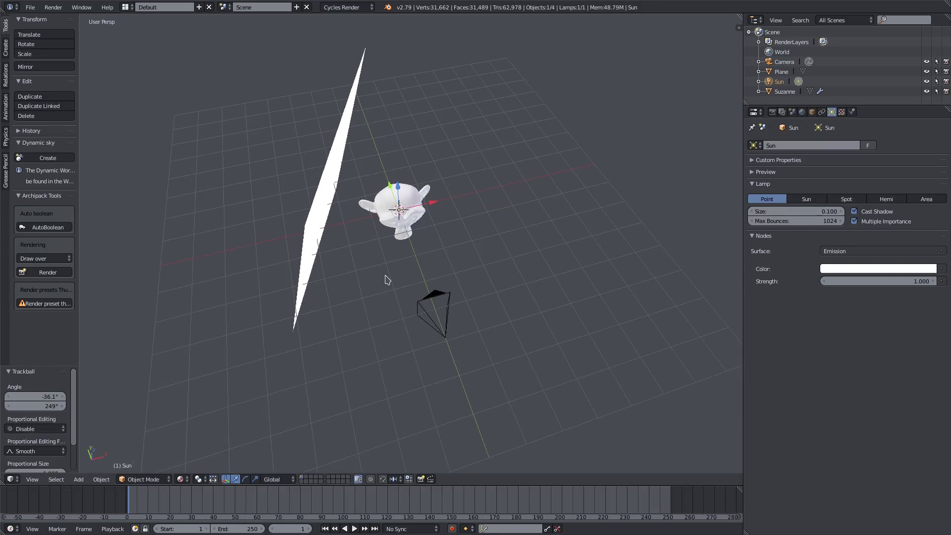
{"action": "key", "text": "g"}
{"action": "left_click", "coordinate": [421, 248]}
- Hide the emissive plane from the scene
{"action": "middle_click_drag", "start_coordinate": [421, 247], "coordinate": [360, 225]}
{"action": "left_click", "coordinate": [360, 221]}
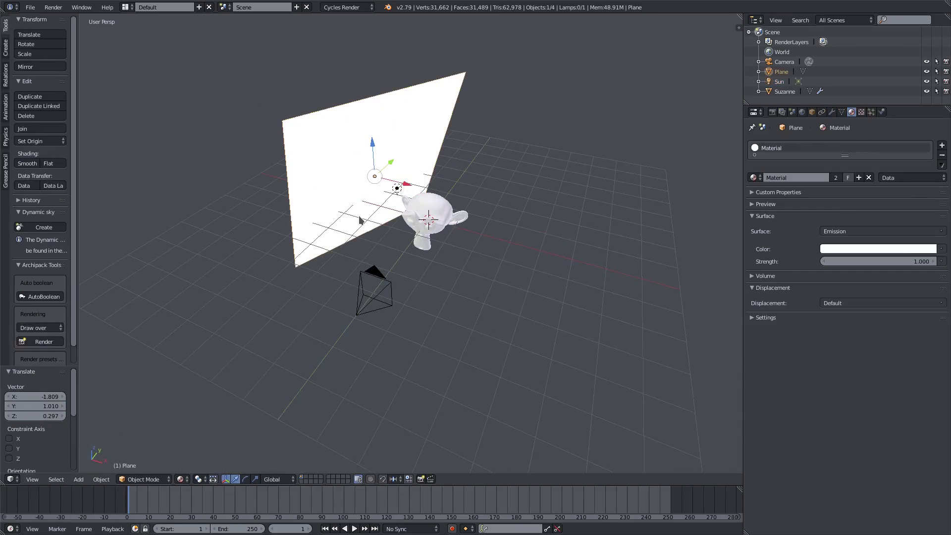
{"action": "key", "text": "h"}
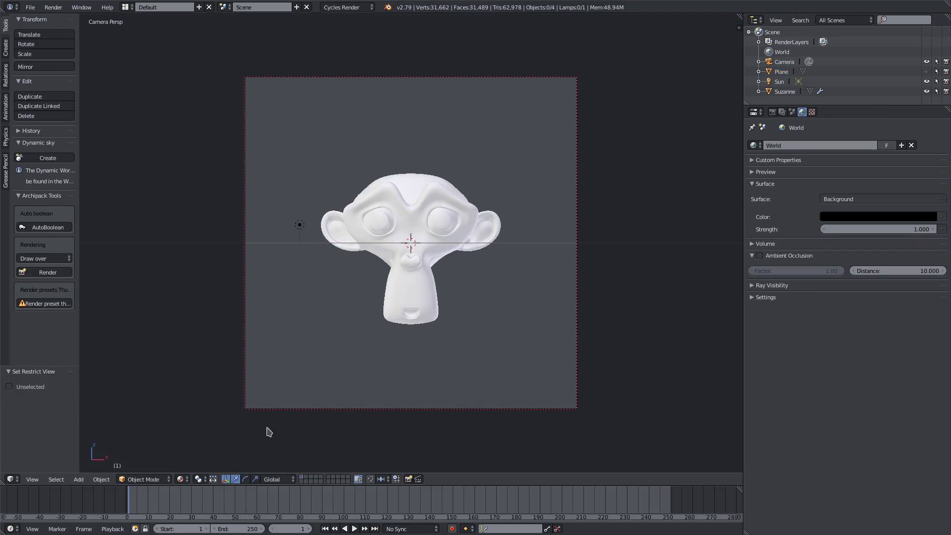
- Check the point lamp's lighting in Rendered shading through the camera and return the viewport to Material shading
{"action": "left_click", "coordinate": [190, 478]}
{"action": "left_click", "coordinate": [211, 413]}
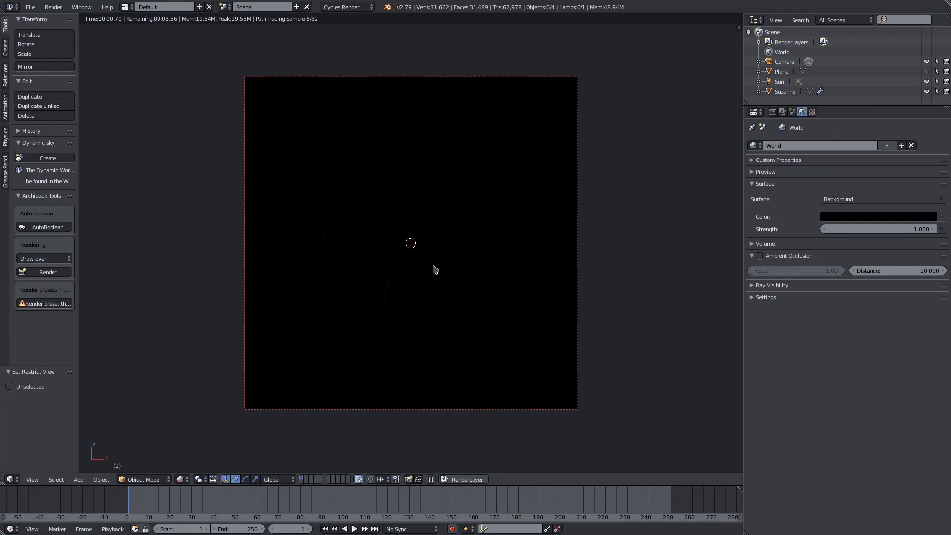
{"action": "middle_click_drag", "start_coordinate": [434, 269], "coordinate": [441, 282]}
{"action": "left_click", "coordinate": [190, 479]}
{"action": "left_click", "coordinate": [211, 433]}
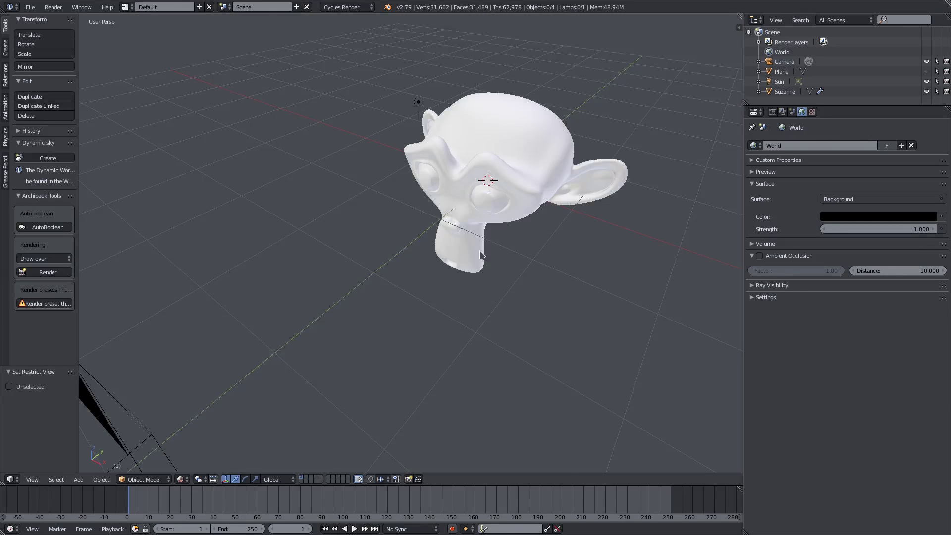
- Move the point lamp by about X -0.786, Y -0.704, Z 0.150 and set its strength to 10
{"action": "middle_click_drag", "start_coordinate": [482, 256], "coordinate": [426, 208]}
{"action": "right_click", "coordinate": [395, 168]}
{"action": "middle_click_drag", "start_coordinate": [395, 167], "coordinate": [551, 201]}
{"action": "key", "text": "g"}
{"action": "left_click", "coordinate": [495, 191]}
{"action": "left_click", "coordinate": [855, 280]}
{"action": "type", "text": "10"}
{"action": "key", "text": "Return"}
- In the rendered camera view, move the lamp about -1.457 along Y, plus about 0.383 in X and 0.680 in Z
{"action": "key", "text": "KP_0"}
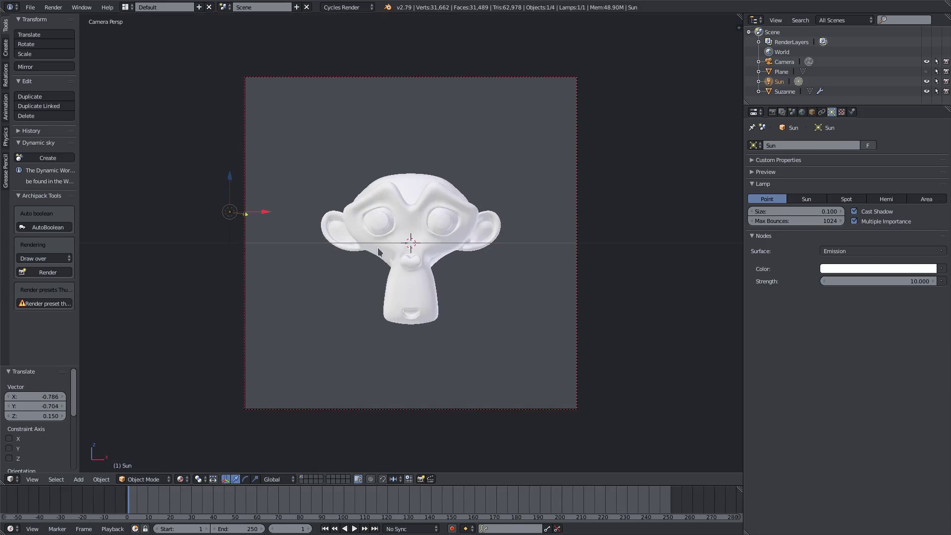
{"action": "left_click", "coordinate": [182, 479]}
{"action": "left_click", "coordinate": [198, 415]}
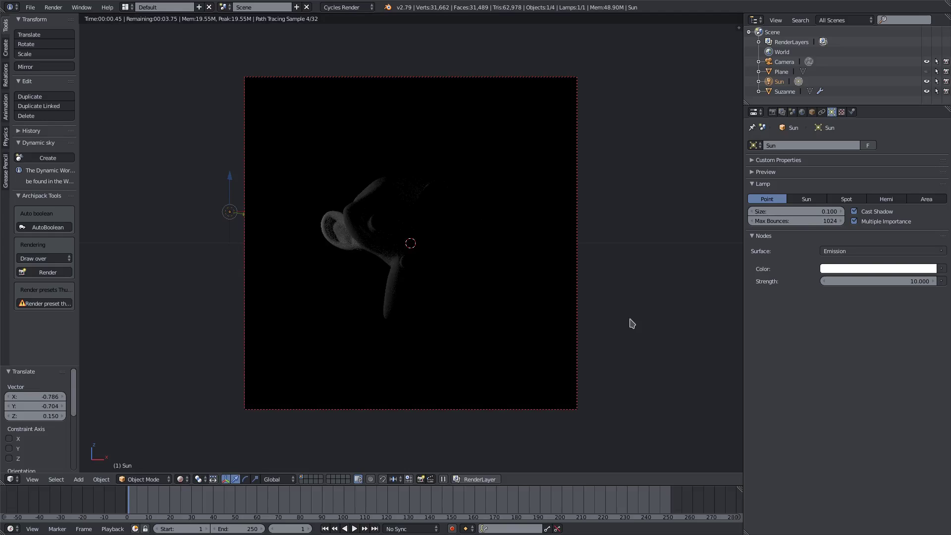
{"action": "key", "text": "g"}
{"action": "key", "text": "y"}
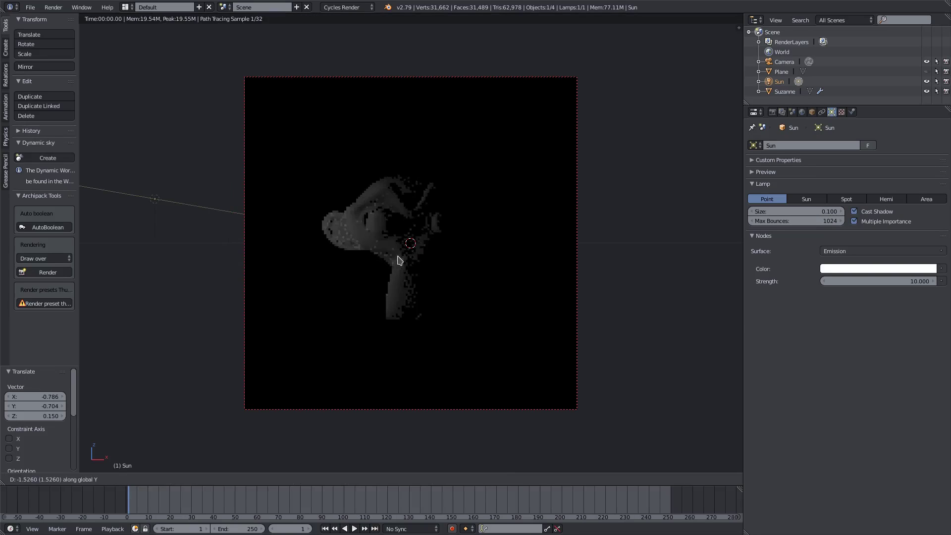
{"action": "key", "text": "shift+y"}
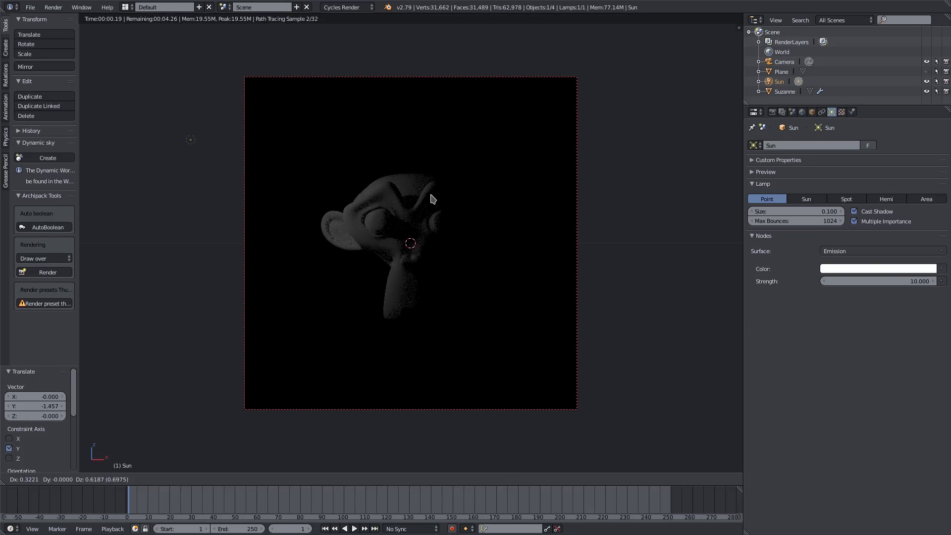
{"action": "left_click", "coordinate": [460, 210]}
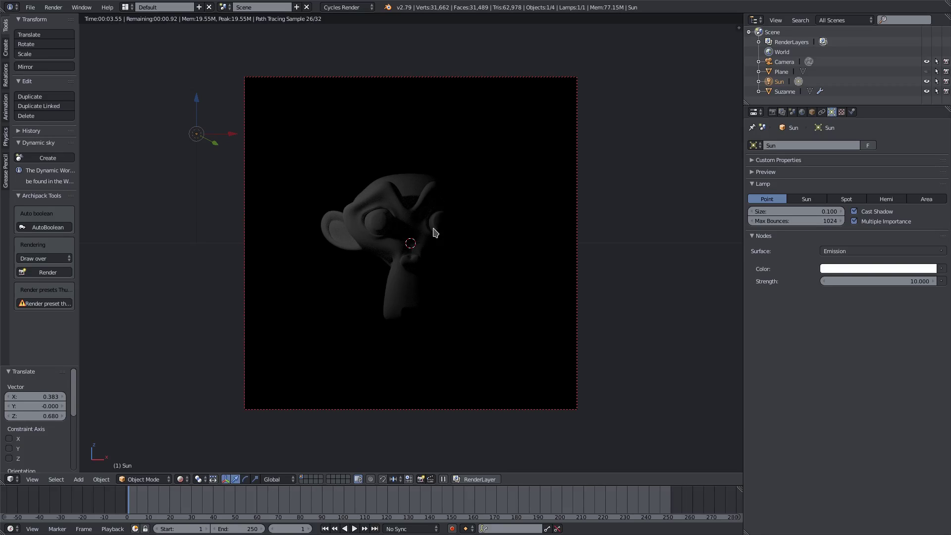
- Move the point lamp to layer 6 and unhide the emissive plane
{"action": "key", "text": "m"}
{"action": "left_click", "coordinate": [549, 245]}
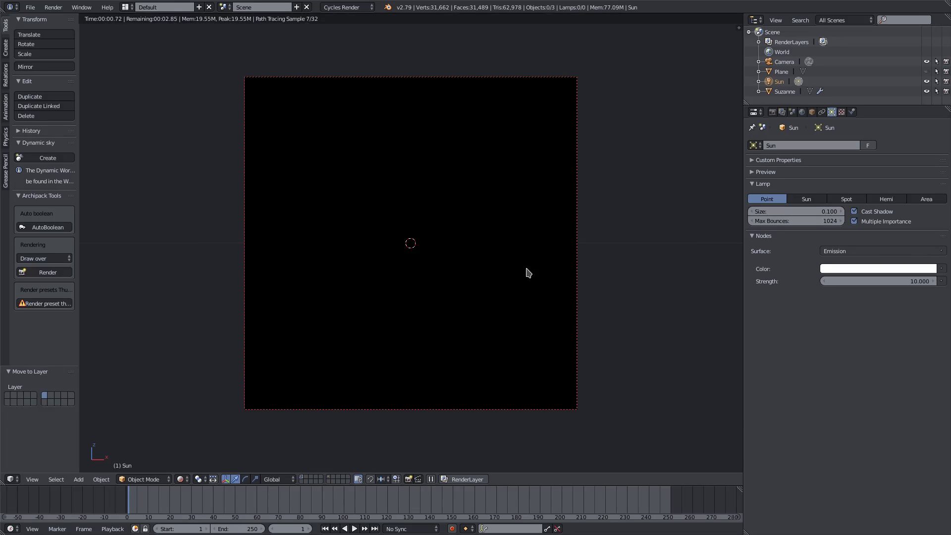
{"action": "key", "text": "alt+h"}
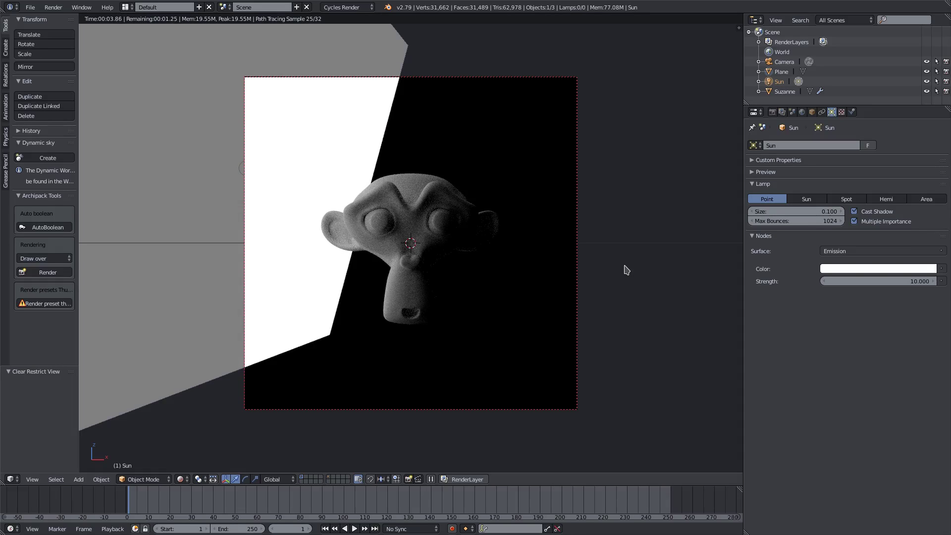
- Set the camera's passepartout alpha to 1.000
{"action": "right_click", "coordinate": [346, 158]}
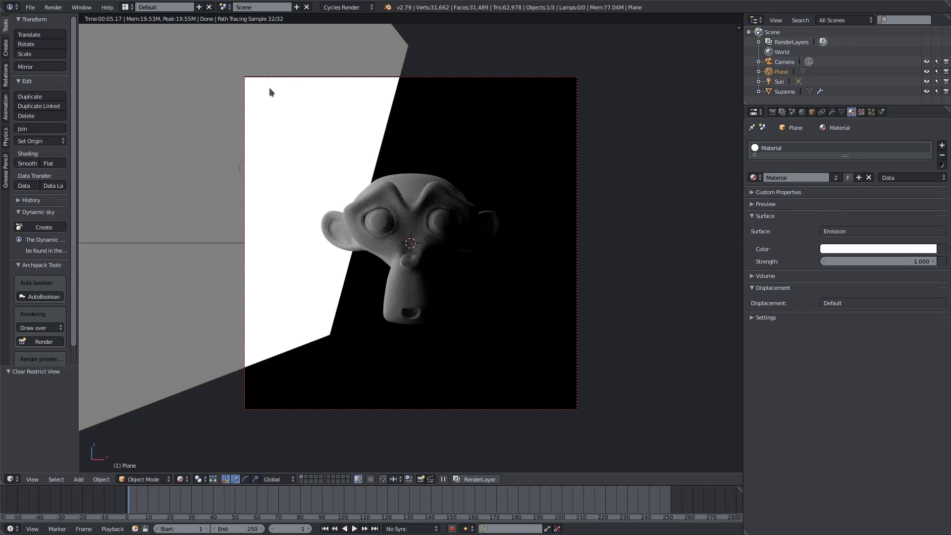
{"action": "right_click", "coordinate": [580, 97]}
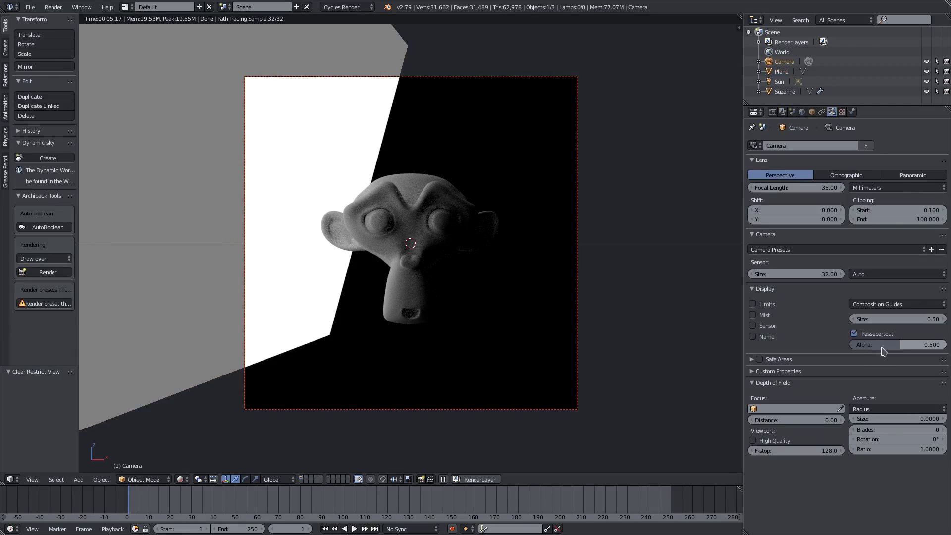
{"action": "left_click_drag", "start_coordinate": [885, 345], "coordinate": [943, 345]}
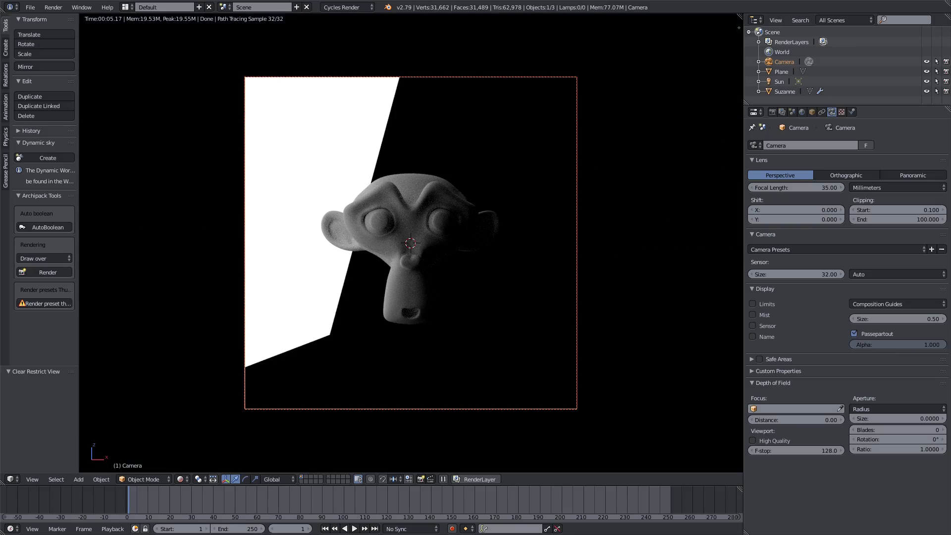
- Disable Camera and Shadow ray visibility for the emissive plane in its Cycles settings
{"action": "right_click", "coordinate": [256, 150]}
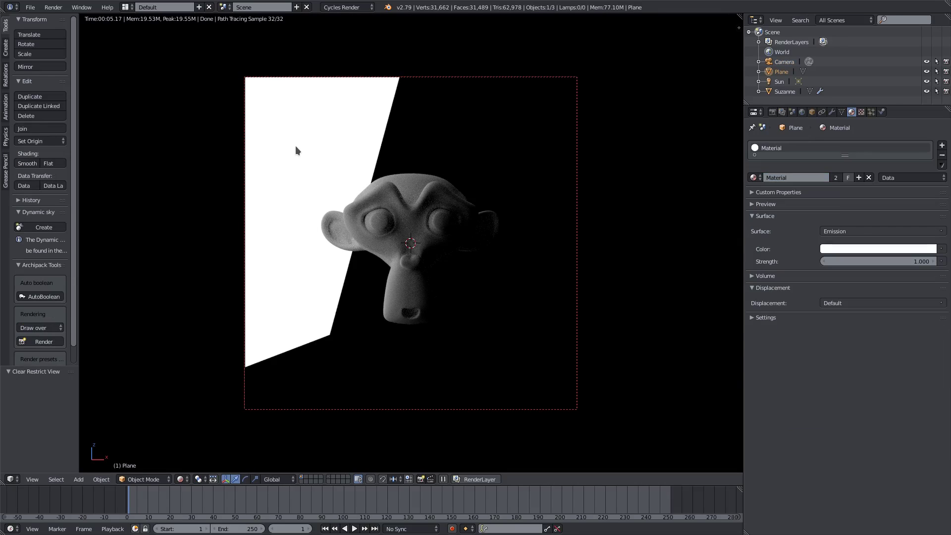
{"action": "left_click", "coordinate": [811, 113]}
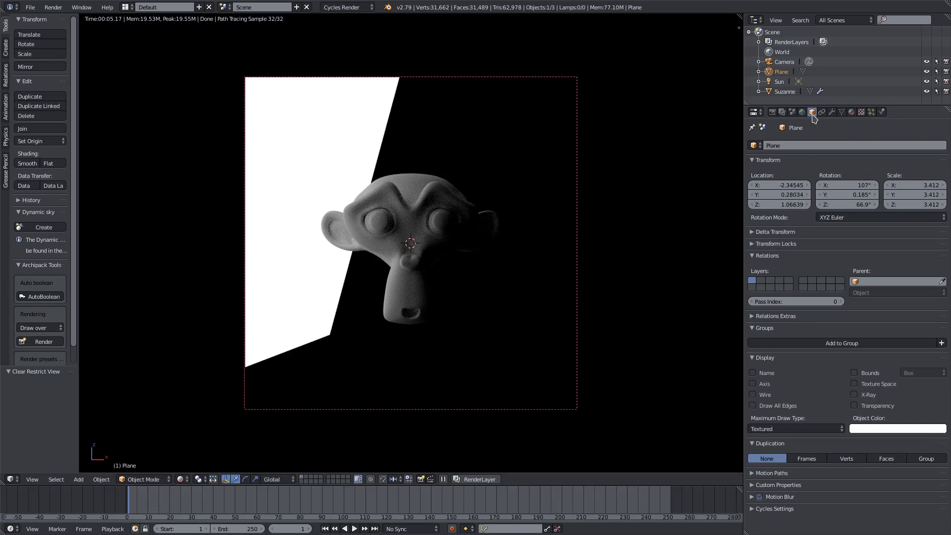
{"action": "left_click", "coordinate": [768, 508]}
{"action": "scroll", "coordinate": [767, 495], "scroll_direction": "down", "scroll_amount": 3}
{"action": "left_click", "coordinate": [764, 468]}
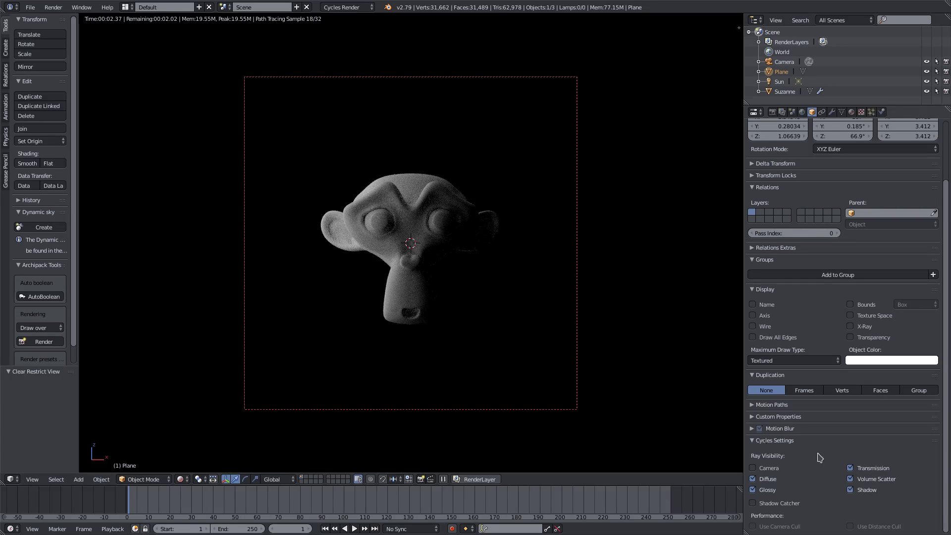
{"action": "left_click", "coordinate": [849, 490]}
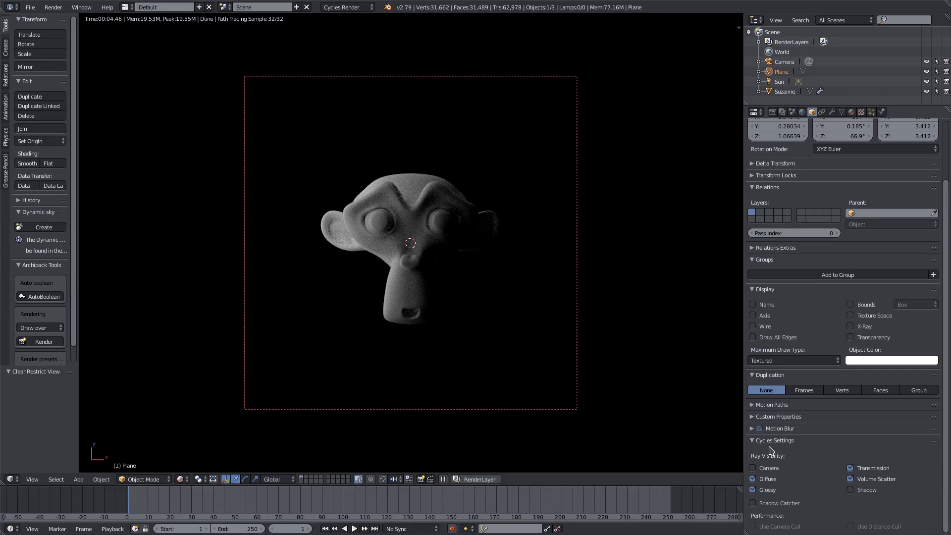
{"action": "left_click", "coordinate": [768, 442]}
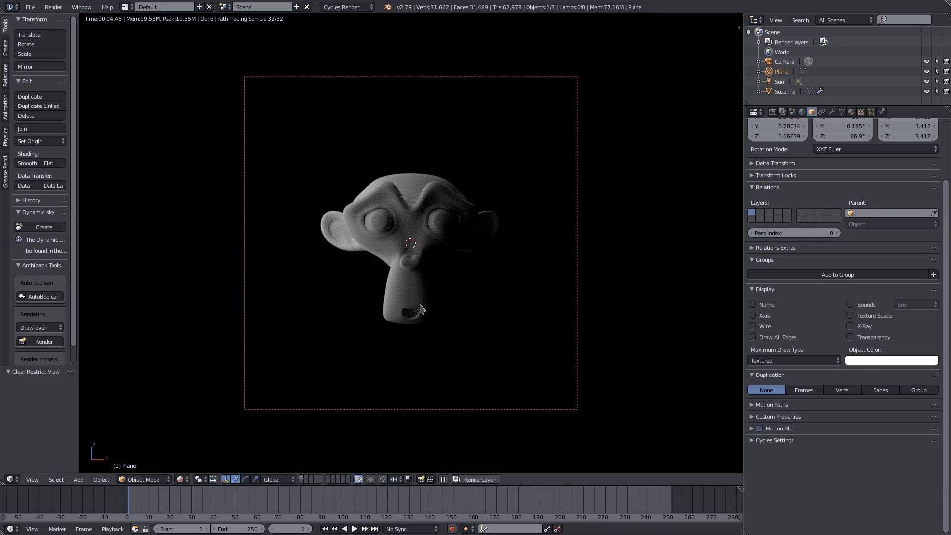
- Duplicate the emissive plane and place the copy about 8.335 along X and -4.763 along Z from the original
{"action": "scroll", "coordinate": [419, 311], "scroll_direction": "up", "scroll_amount": 3}
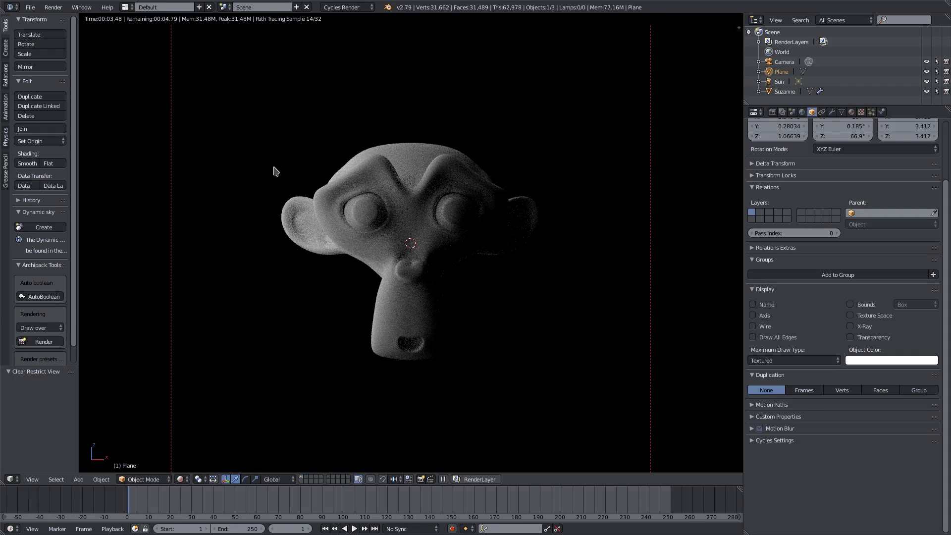
{"action": "key", "text": "shift+d"}
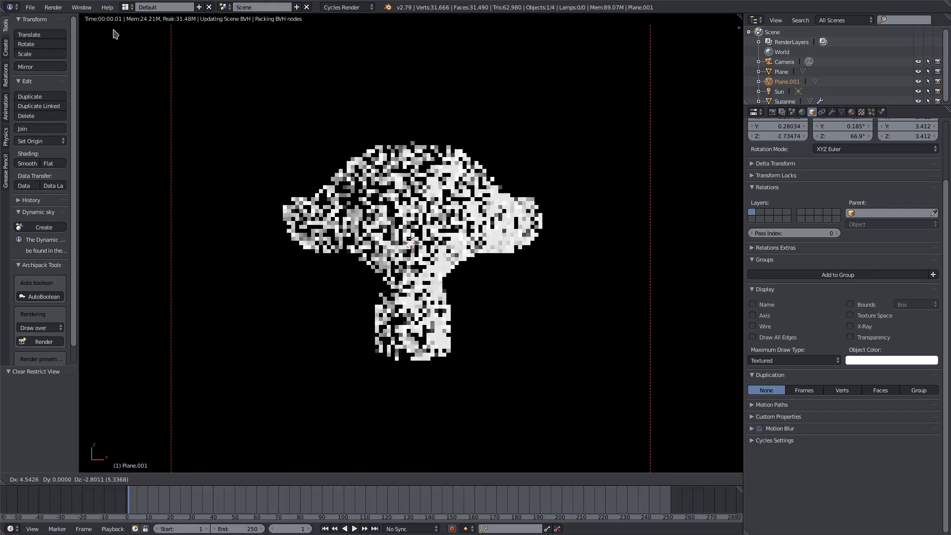
{"action": "left_click", "coordinate": [461, 200]}
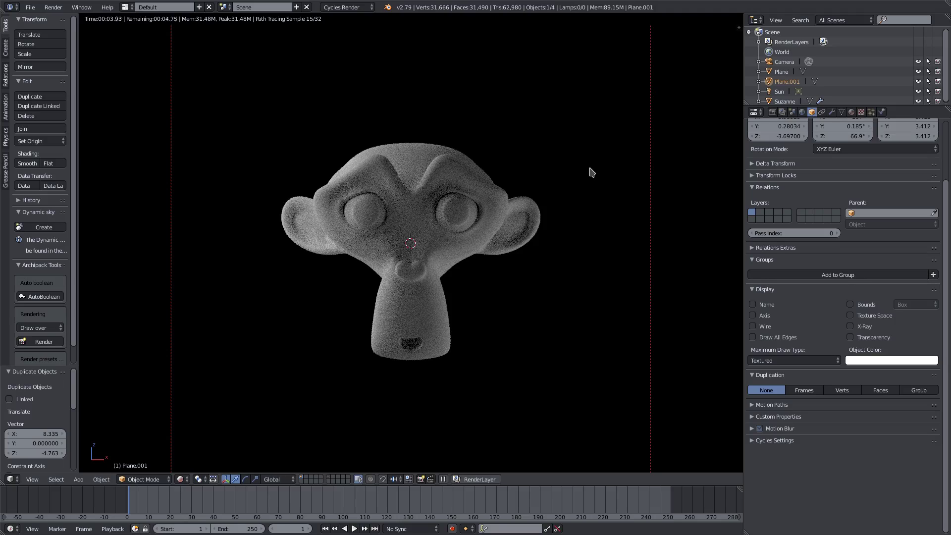
- Rotate the duplicated plane freely by about 33.2° and 83.1°, and turn it about the global X axis
{"action": "left_click", "coordinate": [182, 479]}
{"action": "left_click", "coordinate": [198, 427]}
{"action": "middle_click_drag", "start_coordinate": [480, 312], "coordinate": [523, 355]}
{"action": "scroll", "coordinate": [523, 355], "scroll_direction": "down", "scroll_amount": 5}
{"action": "key", "text": "r"}
{"action": "key", "text": "r"}
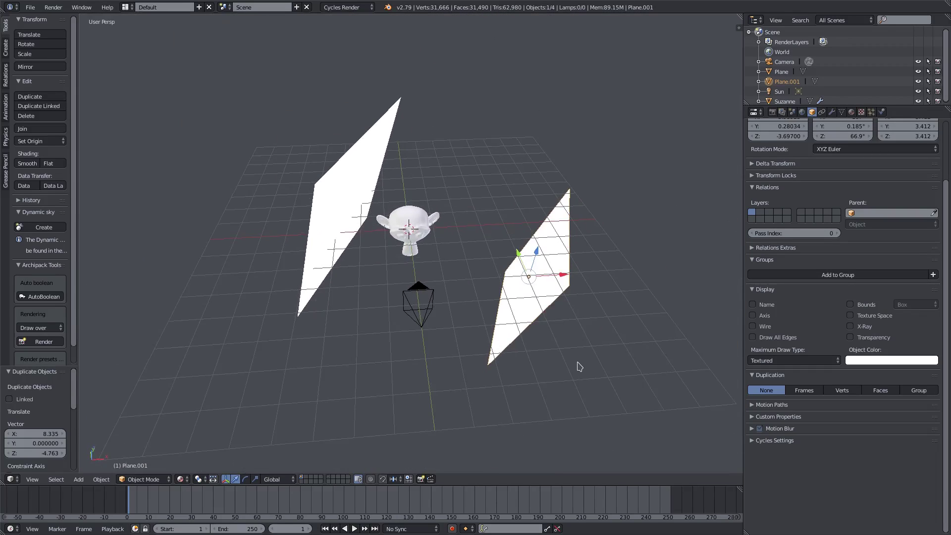
{"action": "left_click", "coordinate": [653, 391]}
{"action": "key", "text": "r"}
{"action": "key", "text": "x"}
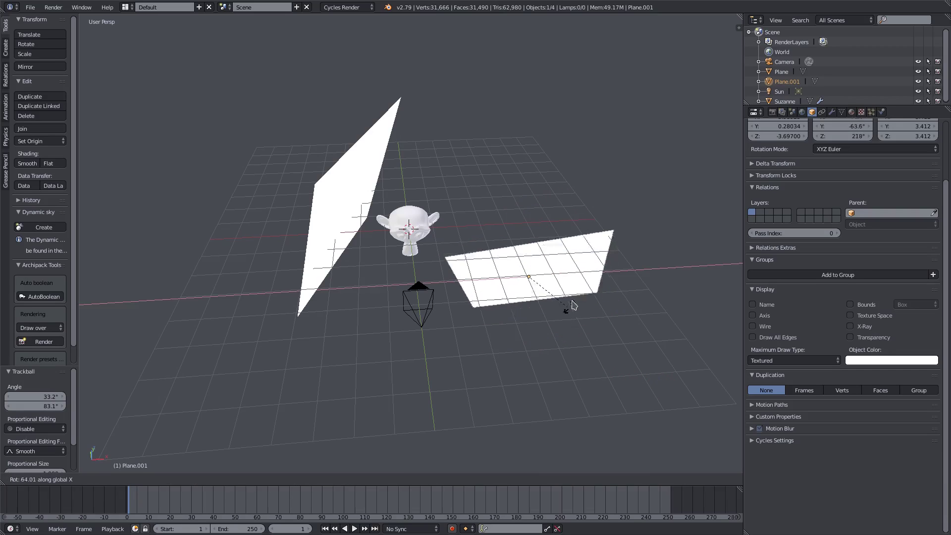
{"action": "left_click", "coordinate": [569, 299]}
- Rotate the duplicated plane about Z and move it toward the back of the monkey head
{"action": "key", "text": "r"}
{"action": "key", "text": "z"}
{"action": "middle_click_drag", "start_coordinate": [569, 300], "coordinate": [463, 328]}
{"action": "left_click", "coordinate": [547, 318]}
{"action": "key", "text": "g"}
{"action": "left_click", "coordinate": [568, 189]}
- Refine the duplicated plane's Z rotation and move it behind the monkey head, to about Y 2.130 and Z 0.011
{"action": "middle_click_drag", "start_coordinate": [568, 188], "coordinate": [537, 213]}
{"action": "key", "text": "r"}
{"action": "key", "text": "z"}
{"action": "left_click", "coordinate": [537, 256]}
{"action": "key", "text": "g"}
{"action": "left_click", "coordinate": [513, 259]}
{"action": "key", "text": "g"}
{"action": "left_click", "coordinate": [545, 216]}
- Show the camera view in rendered shading and fit the camera frame to the viewport
{"action": "key", "text": "KP_0"}
{"action": "key", "text": "shift+z"}
{"action": "left_click", "coordinate": [182, 479]}
{"action": "left_click", "coordinate": [201, 413]}
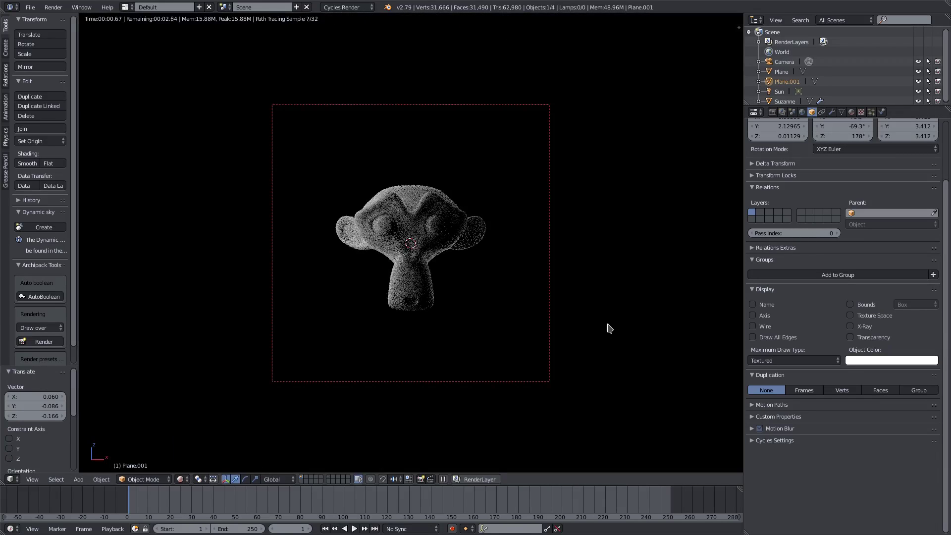
{"action": "key", "text": "Home"}
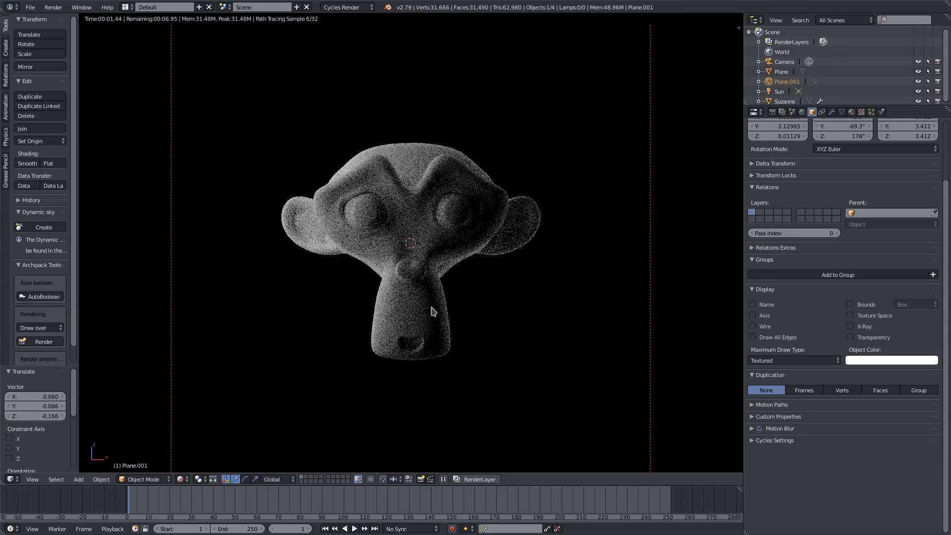
- Delete the original emissive plane to preview the copy's light alone, and undo the deletion
{"action": "right_click", "coordinate": [193, 188]}
{"action": "key", "text": "x"}
{"action": "left_click", "coordinate": [193, 188]}
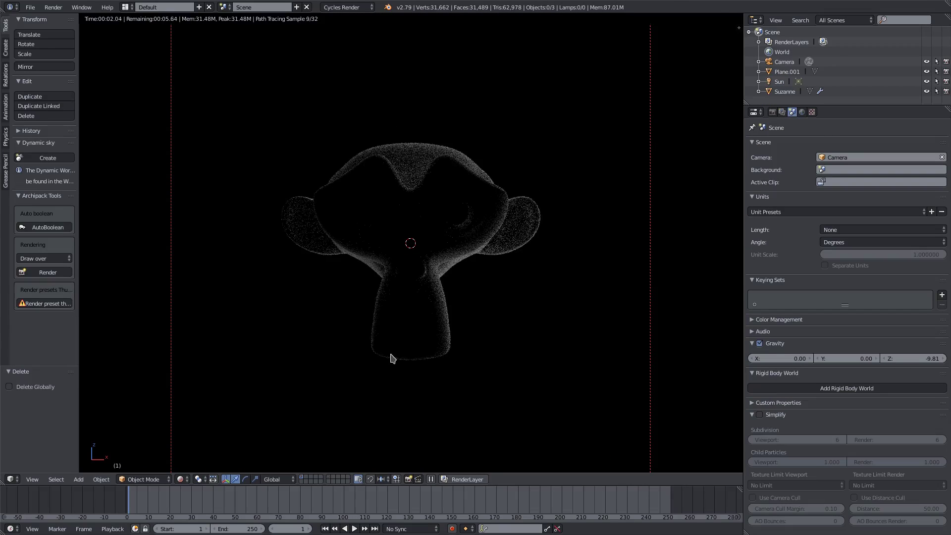
{"action": "key", "text": "ctrl+z"}
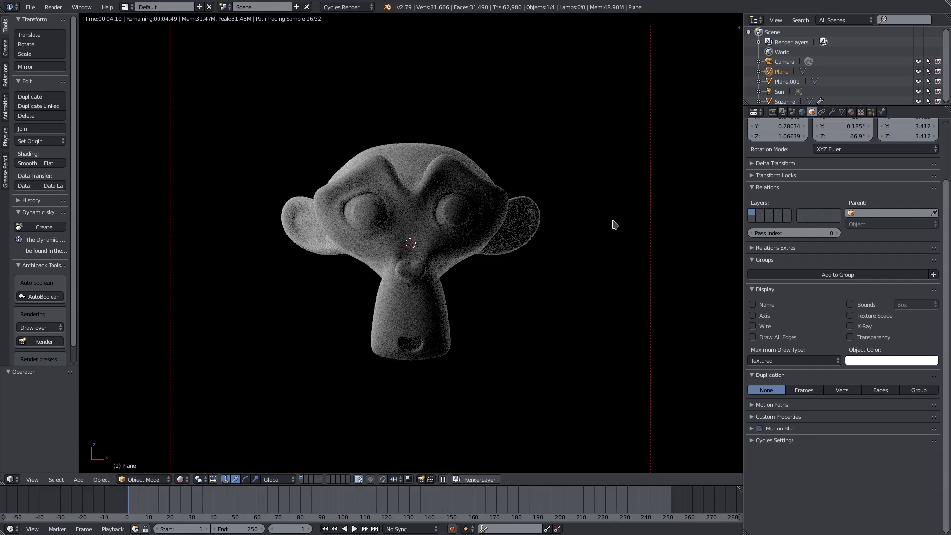
- Leave rendered shading and rename the original plane's emission material to "plane 1"
{"action": "right_click", "coordinate": [489, 300]}
{"action": "left_click", "coordinate": [852, 113]}
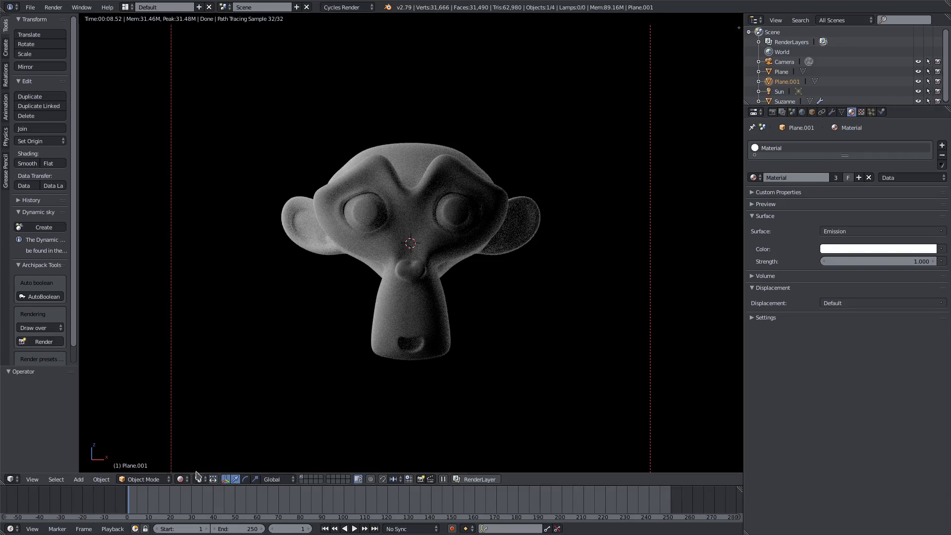
{"action": "left_click", "coordinate": [181, 479]}
{"action": "left_click", "coordinate": [199, 425]}
{"action": "mouse_move", "coordinate": [438, 300]}
{"action": "middle_mouse_down"}
{"action": "mouse_move", "coordinate": [531, 297]}
{"action": "mouse_move", "coordinate": [562, 304]}
{"action": "mouse_move", "coordinate": [559, 313]}
{"action": "middle_mouse_up"}
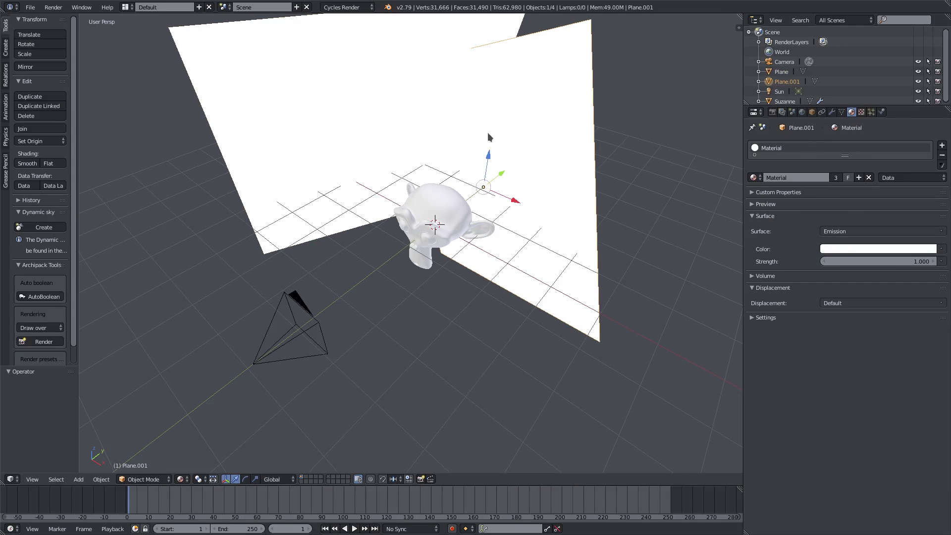
{"action": "right_click", "coordinate": [486, 152]}
{"action": "left_click", "coordinate": [781, 176]}
{"action": "type", "text": "plane 1"}
{"action": "key", "text": "Return"}
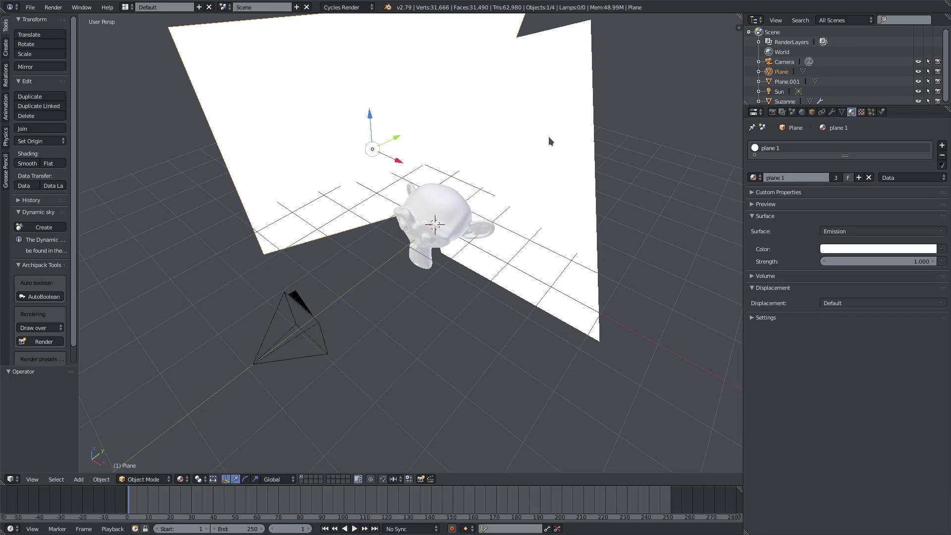
- Make the material of the plane behind the monkey head single-user and name it "plane 2"
{"action": "right_click", "coordinate": [548, 136]}
{"action": "right_click", "coordinate": [314, 105]}
{"action": "right_click", "coordinate": [525, 144]}
{"action": "right_click", "coordinate": [526, 145]}
{"action": "right_click", "coordinate": [510, 140]}
{"action": "right_click", "coordinate": [316, 97]}
{"action": "right_click", "coordinate": [465, 142]}
{"action": "left_click", "coordinate": [836, 177]}
{"action": "double_click", "coordinate": [819, 176]}
{"action": "type", "text": "plane 2"}
{"action": "key", "text": "Return"}
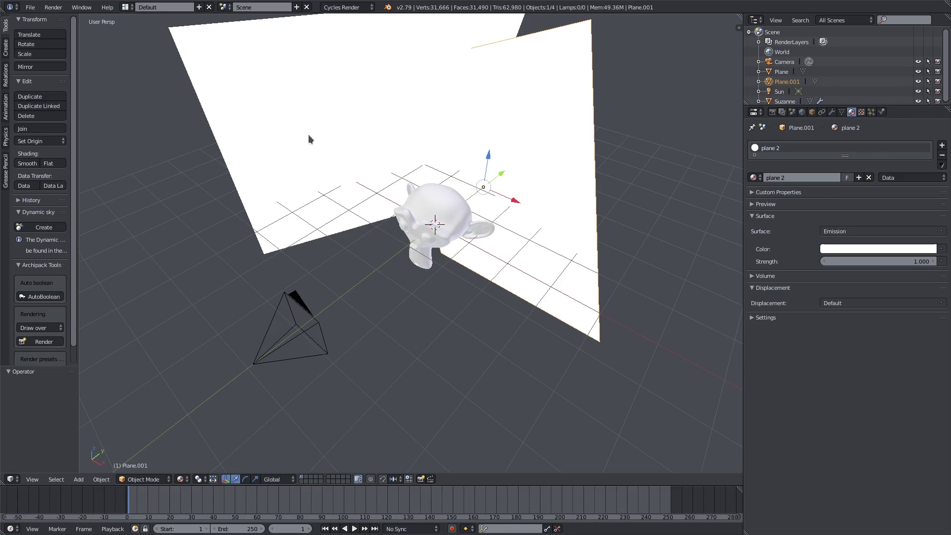
- Select the two emissive planes alternately to check which material each one uses
{"action": "right_click", "coordinate": [305, 115]}
{"action": "right_click", "coordinate": [346, 102]}
{"action": "right_click", "coordinate": [396, 102]}
{"action": "right_click", "coordinate": [465, 115]}
{"action": "right_click", "coordinate": [461, 117]}
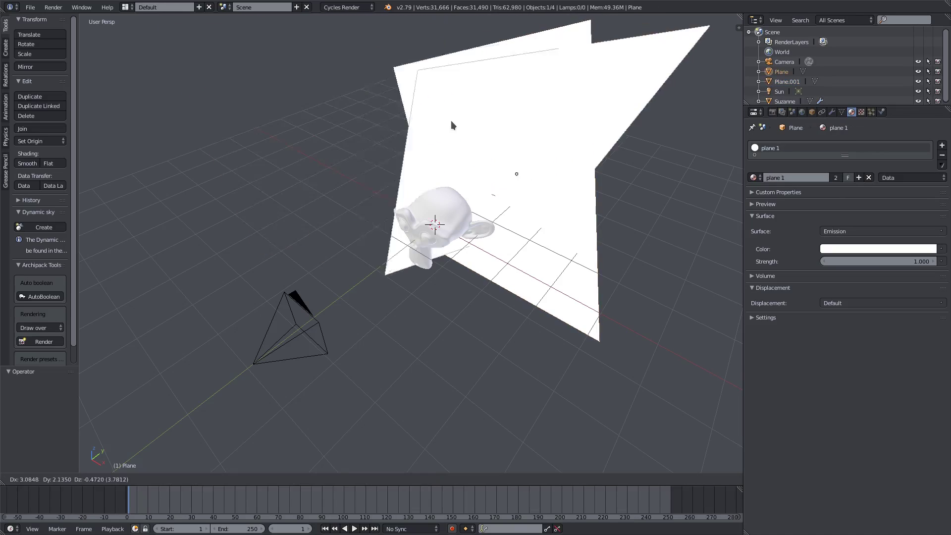
{"action": "right_click", "coordinate": [458, 117]}
{"action": "right_click", "coordinate": [458, 117]}
{"action": "right_click", "coordinate": [367, 116]}
{"action": "right_click", "coordinate": [386, 115]}
- Set the emission color of the plane 2 material to yellow
{"action": "right_click", "coordinate": [426, 113]}
{"action": "left_click", "coordinate": [851, 249]}
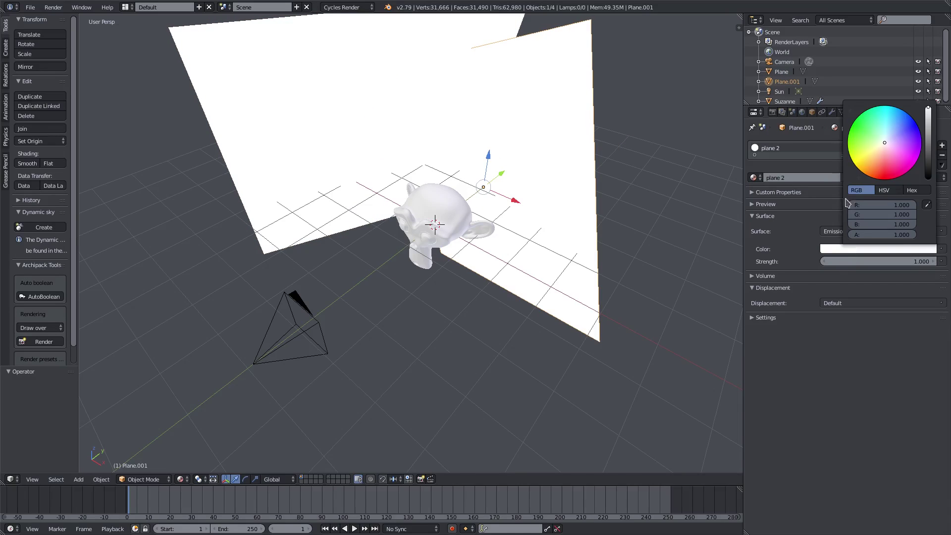
{"action": "left_click", "coordinate": [851, 160]}
{"action": "left_click_drag", "start_coordinate": [852, 159], "coordinate": [853, 163]}
- Duplicate the white emissive plane and place the copy about 5.612 along X, 0.313 along Y and -1.983 along Z
{"action": "right_click", "coordinate": [347, 124]}
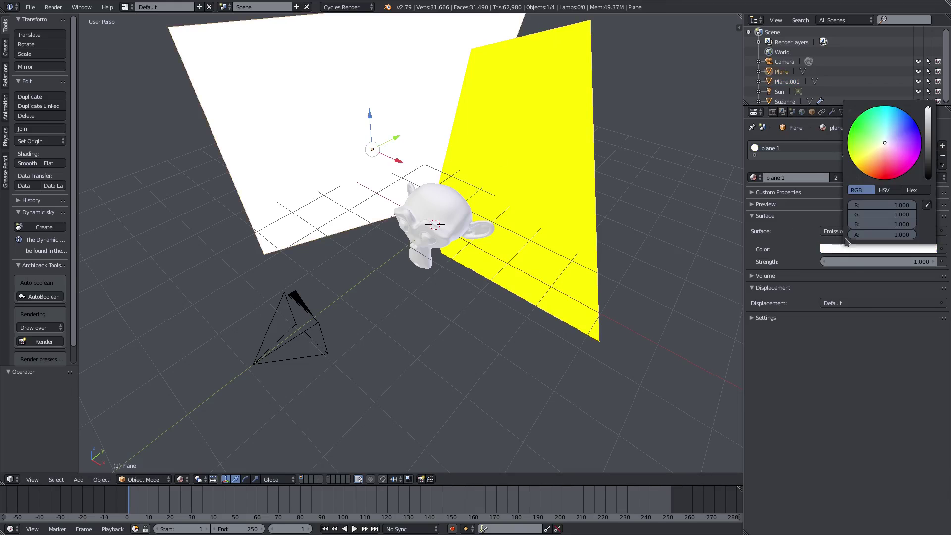
{"action": "middle_click_drag", "start_coordinate": [350, 125], "coordinate": [367, 160]}
{"action": "key", "text": "shift+d"}
{"action": "left_click", "coordinate": [576, 268]}
- Rotate the third plane freely to stand upright beside the monkey head, and turn it about 18.7° around Z
{"action": "key", "text": "r"}
{"action": "key", "text": "y"}
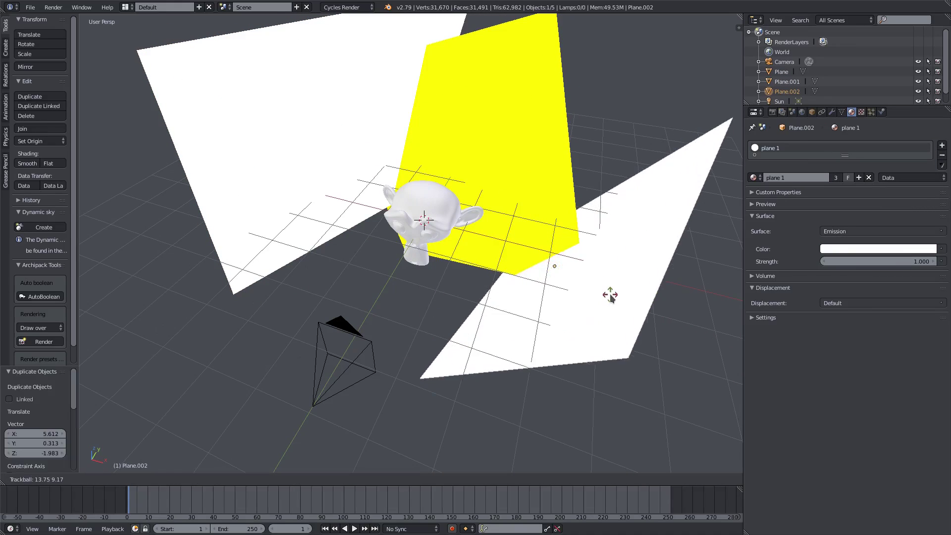
{"action": "left_click", "coordinate": [641, 255]}
{"action": "key", "text": "r"}
{"action": "key", "text": "z"}
{"action": "left_click", "coordinate": [638, 208]}
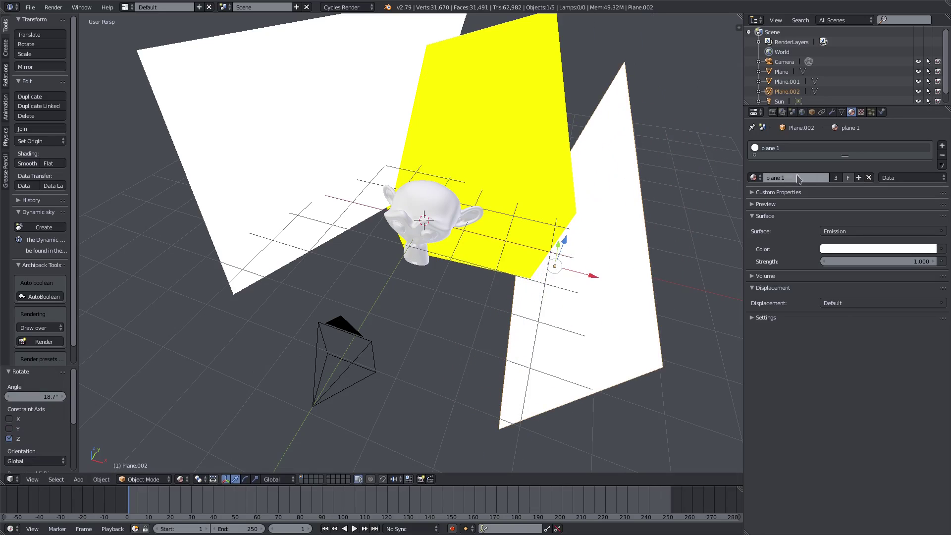
- Make the third plane's material single-user as "plane 3" and set its emission color to blue (R 0.106, G 0.215, B 1.000)
{"action": "left_click", "coordinate": [835, 178]}
{"action": "left_click", "coordinate": [809, 177]}
{"action": "key", "text": "BackSpace"}
{"action": "key", "text": "BackSpace"}
{"action": "key", "text": "BackSpace"}
{"action": "type", "text": "3"}
{"action": "key", "text": "Return"}
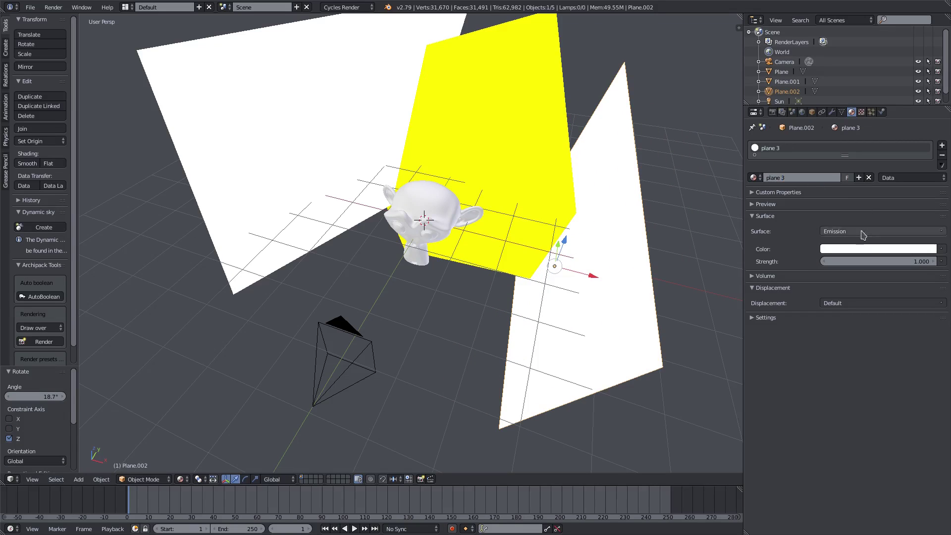
{"action": "left_click", "coordinate": [862, 249]}
{"action": "left_click", "coordinate": [902, 133]}
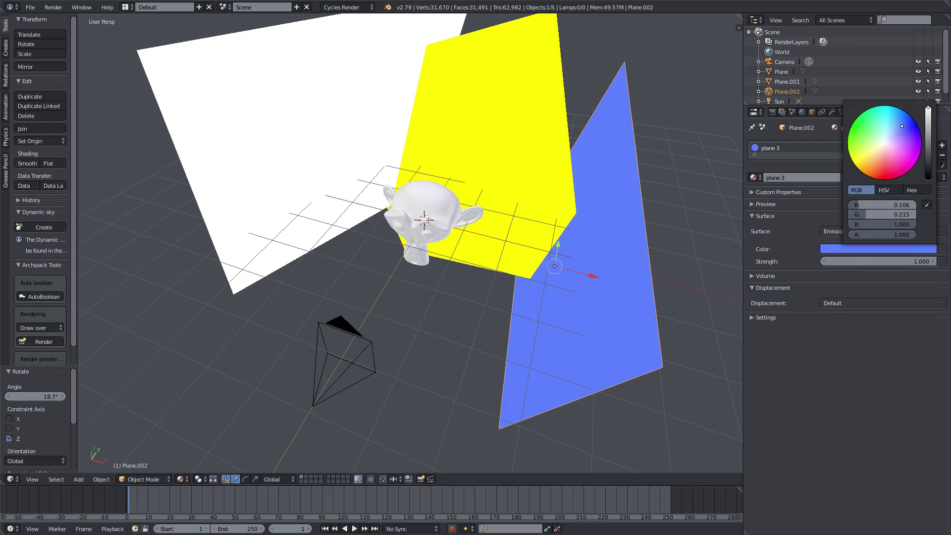
- Try several emission colors on the plane 1 material, ending with orange (R 1.000, G 0.360, B 0.152)
{"action": "right_click", "coordinate": [346, 123]}
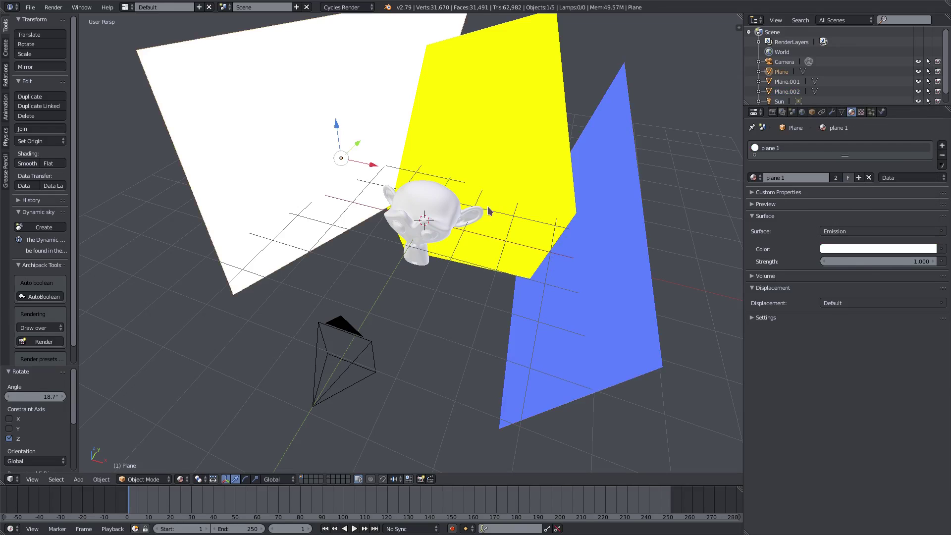
{"action": "left_click", "coordinate": [881, 249]}
{"action": "left_click", "coordinate": [875, 164]}
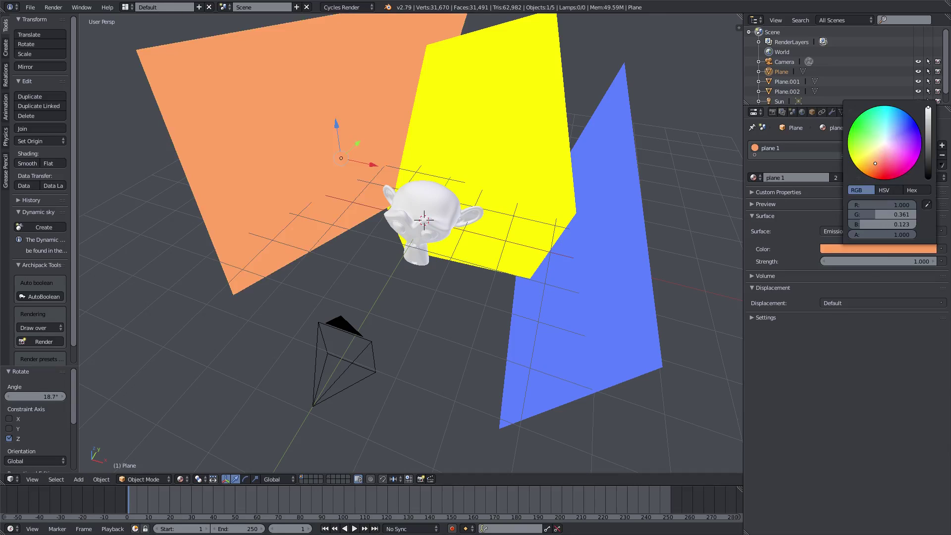
{"action": "left_click", "coordinate": [896, 154]}
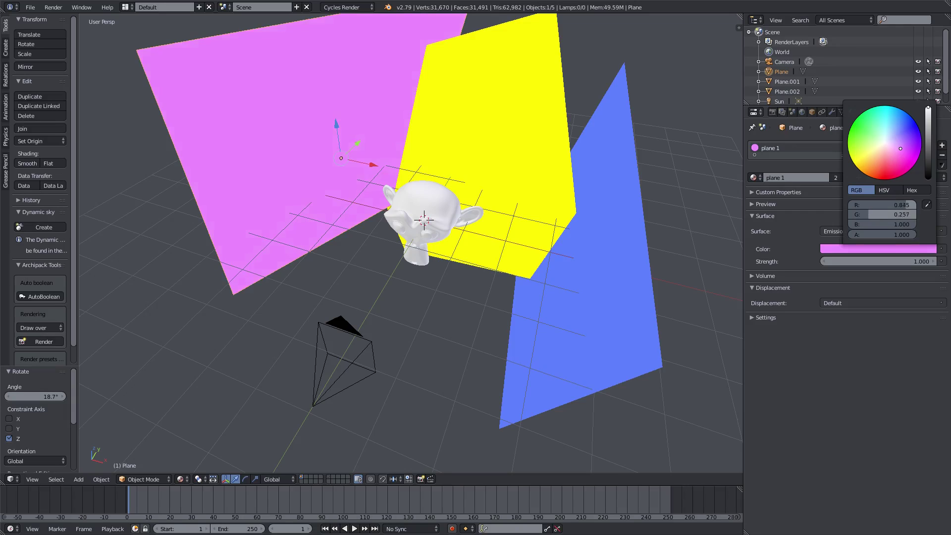
{"action": "left_click", "coordinate": [879, 149]}
{"action": "left_click", "coordinate": [857, 141]}
{"action": "left_click", "coordinate": [867, 156]}
{"action": "left_click", "coordinate": [875, 164]}
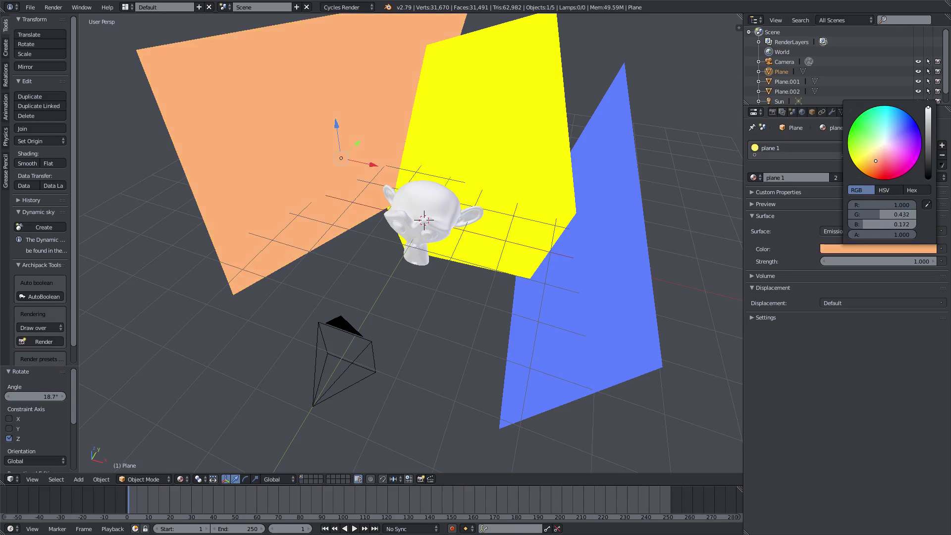
- Show the camera view in rendered shading and set the plane 1 emission color to white
{"action": "key", "text": "KP_0"}
{"action": "left_click", "coordinate": [179, 479]}
{"action": "left_click", "coordinate": [203, 415]}
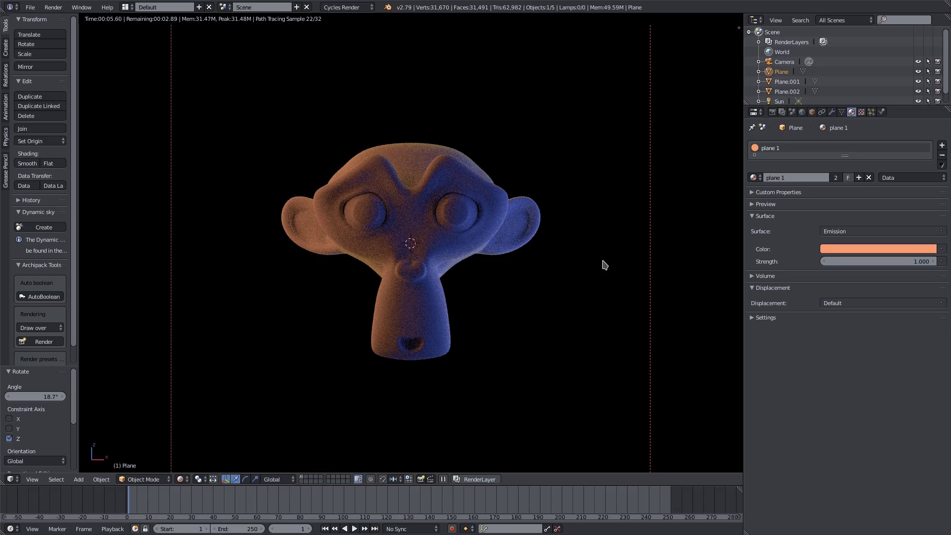
{"action": "left_click", "coordinate": [842, 249]}
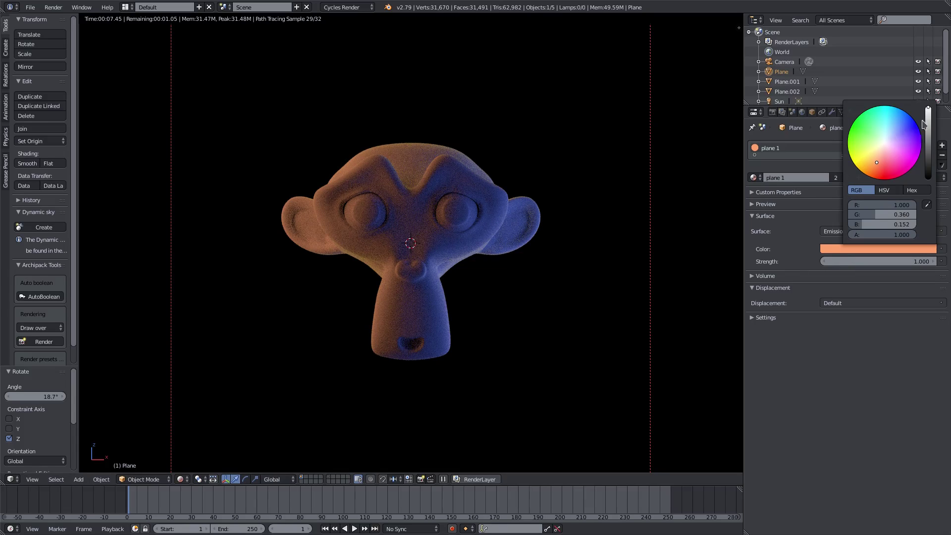
{"action": "left_click_drag", "start_coordinate": [885, 216], "coordinate": [910, 228]}
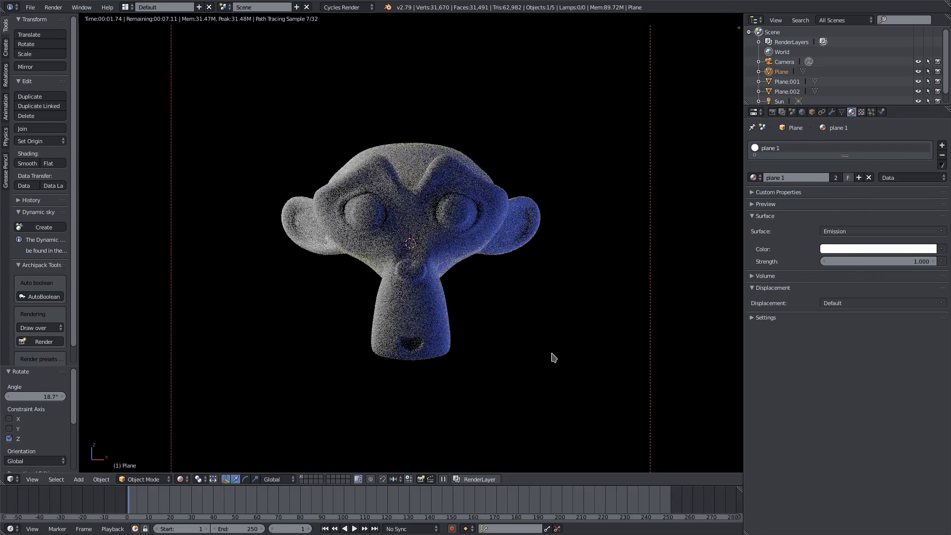